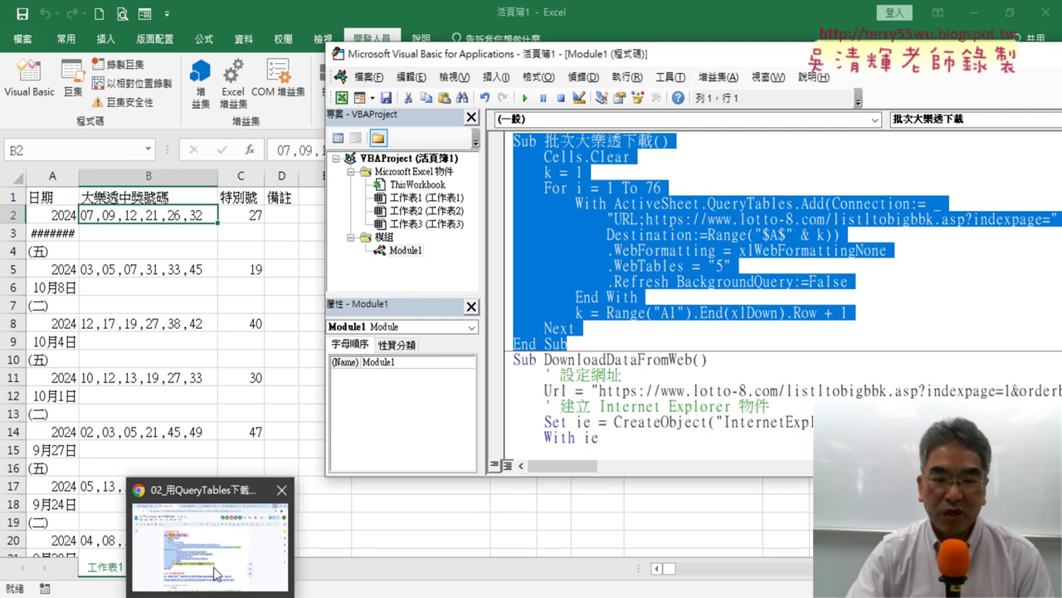
Switch from the VBA Editor to the Chrome notes '02_用QueryTables下載大樂透歷史資料'
left_click(218, 572)
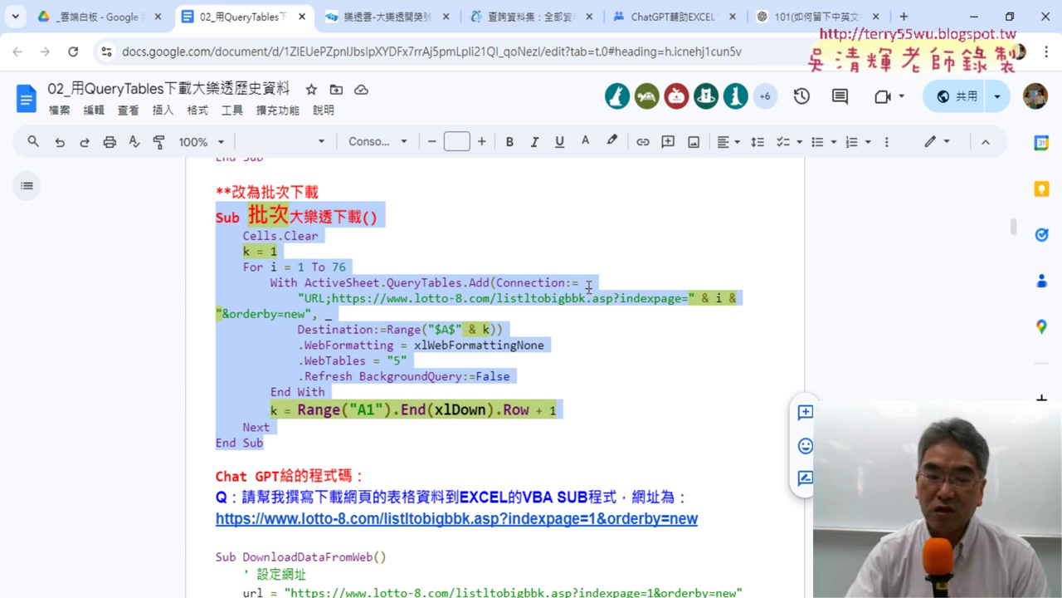
Highlight the ChatGPT code heading and question, then preview and dismiss the lotto-8.com link
scroll(630, 283, "down", 3)
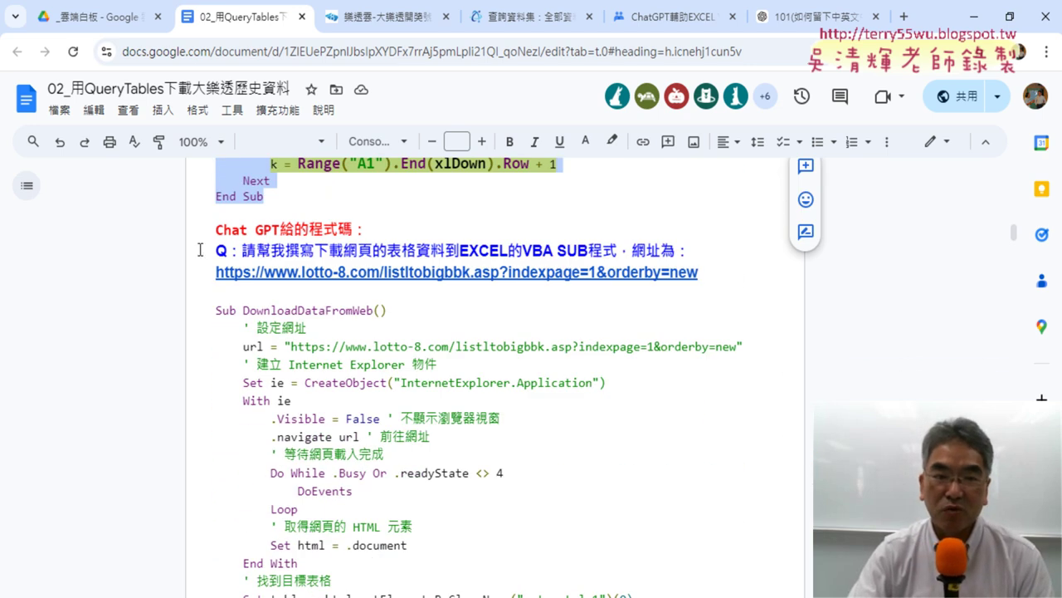
left_click_drag(214, 230, 361, 230)
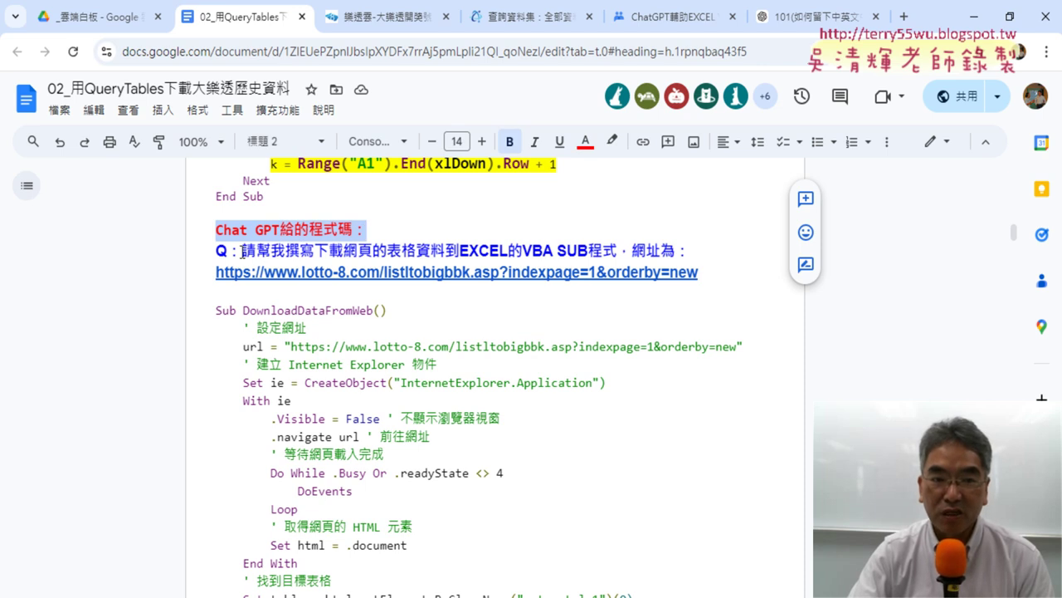
mouse_move(242, 251)
left_mouse_down()
mouse_move(690, 252)
mouse_move(699, 267)
left_mouse_up()
left_click(734, 270)
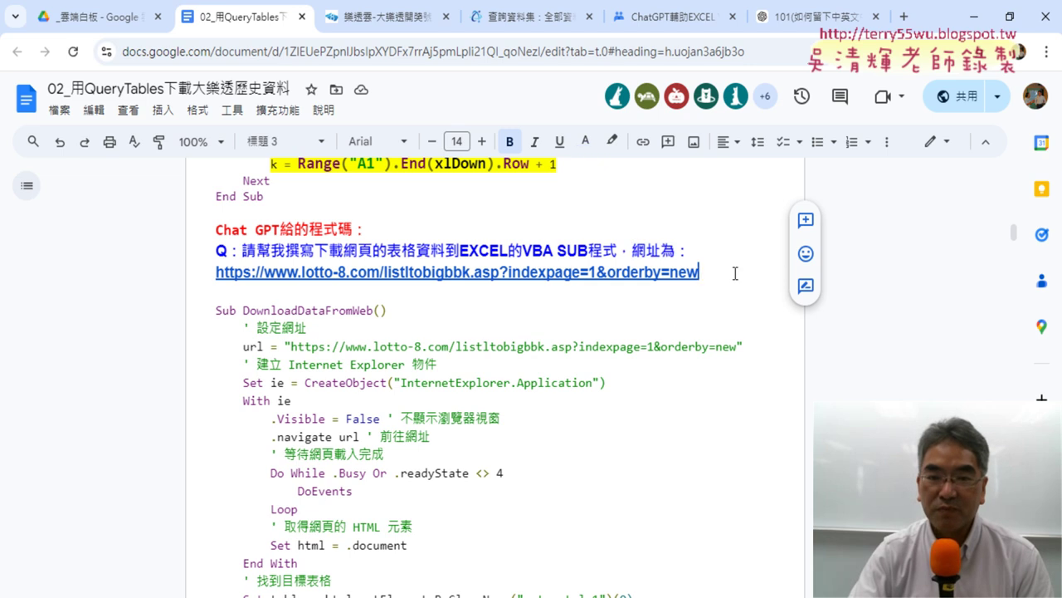
left_click(597, 272)
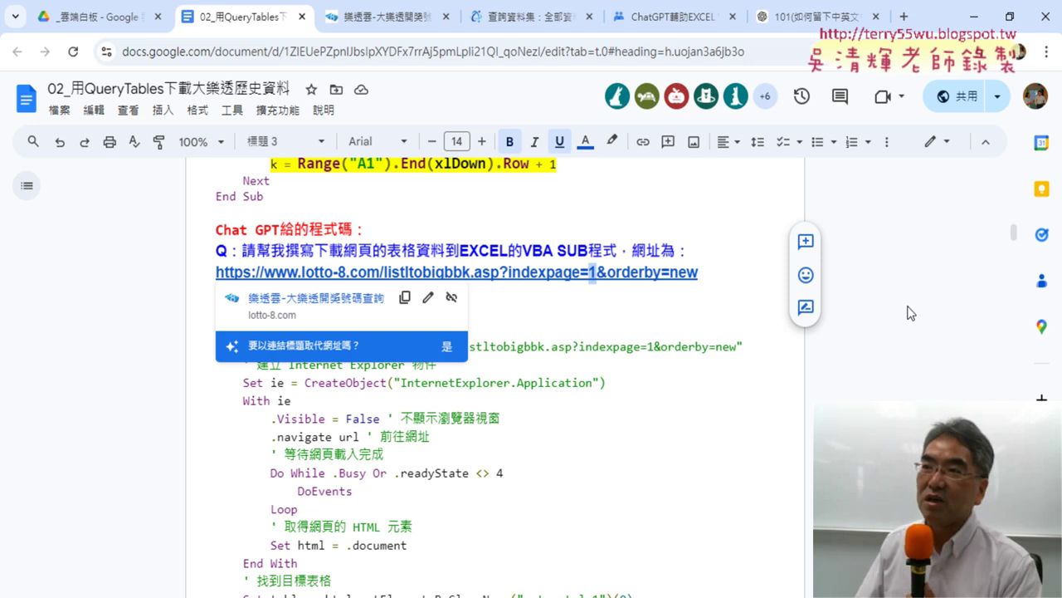
left_click(722, 281)
scroll(707, 277, "down", 1)
scroll(581, 315, "down", 1)
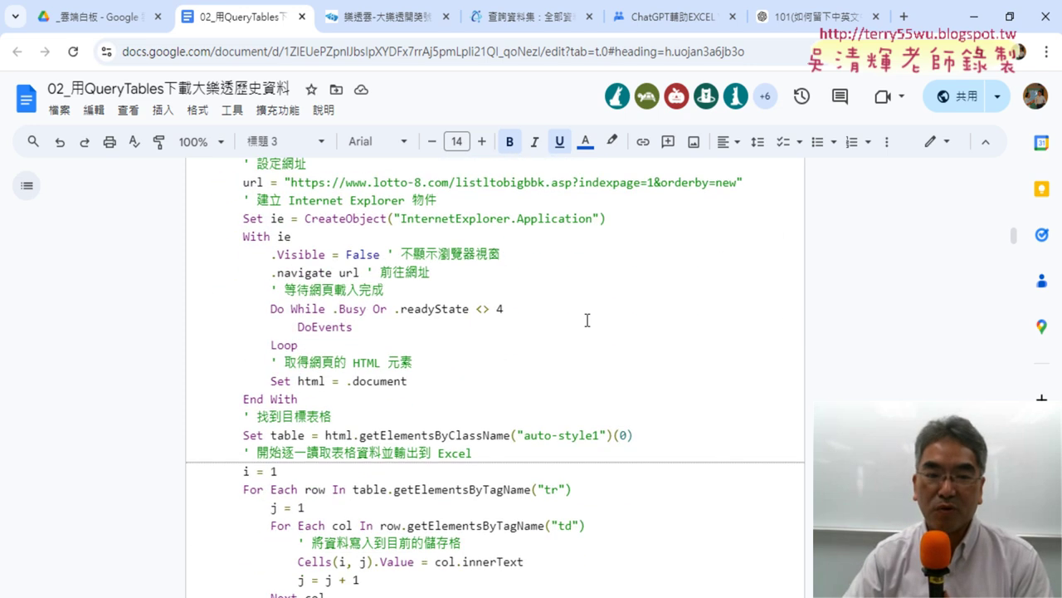
scroll(498, 316, "up", 1)
Select the DownloadDataFromWeb macro from its Sub line down to End Sub
left_click_drag(193, 238, 295, 230)
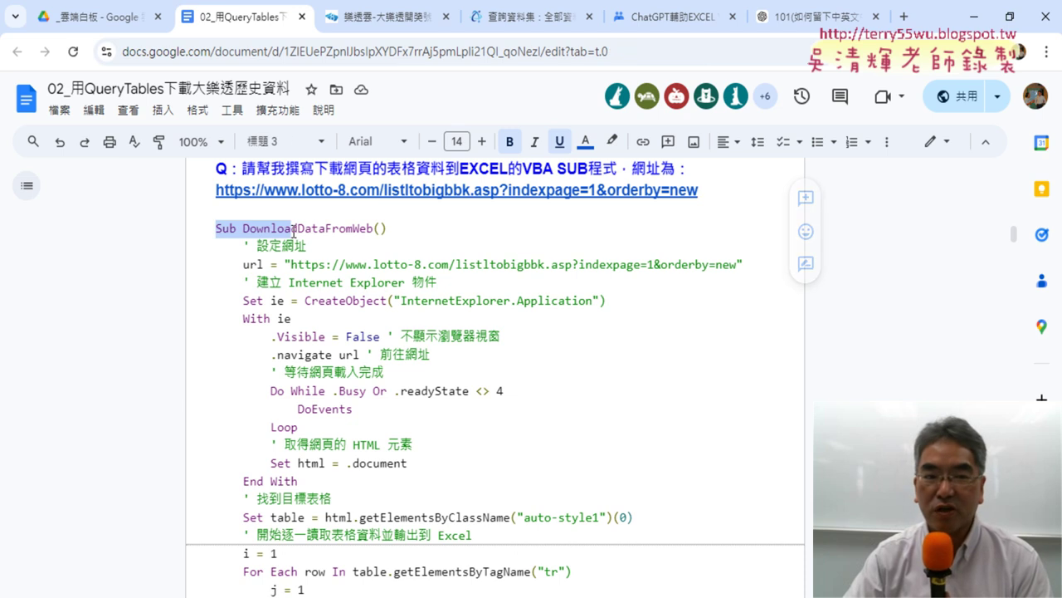
left_click(537, 301)
left_click(215, 228)
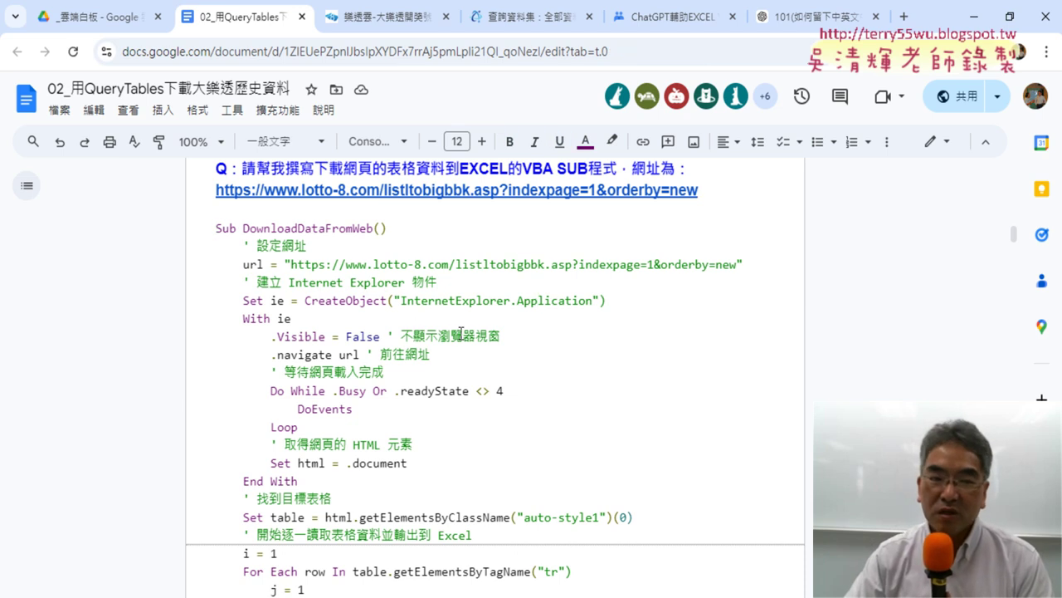
scroll(332, 349, "down", 3)
scroll(382, 382, "down", 1)
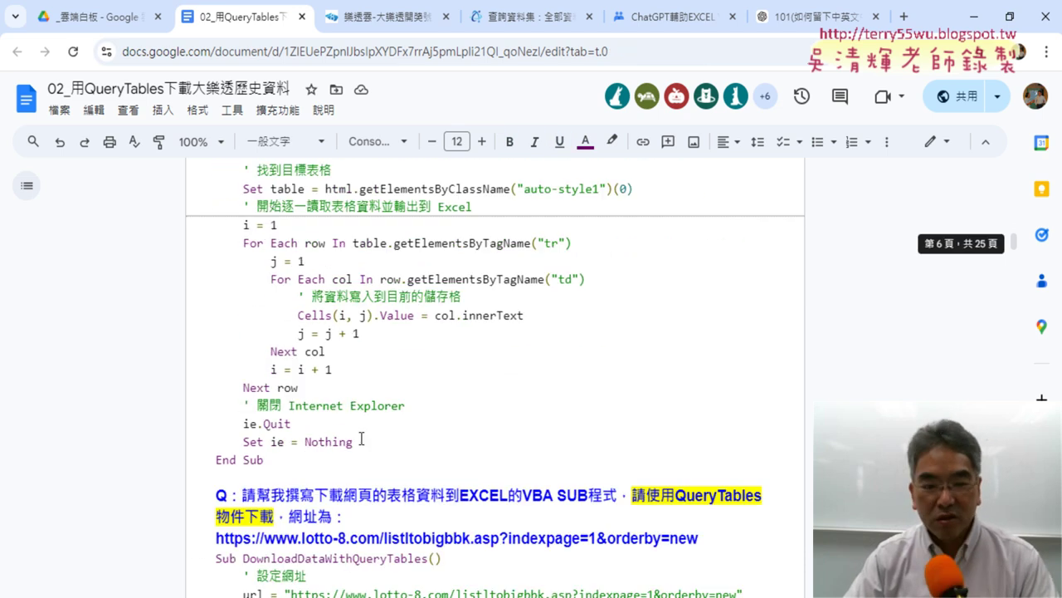
left_click(285, 459, "shift")
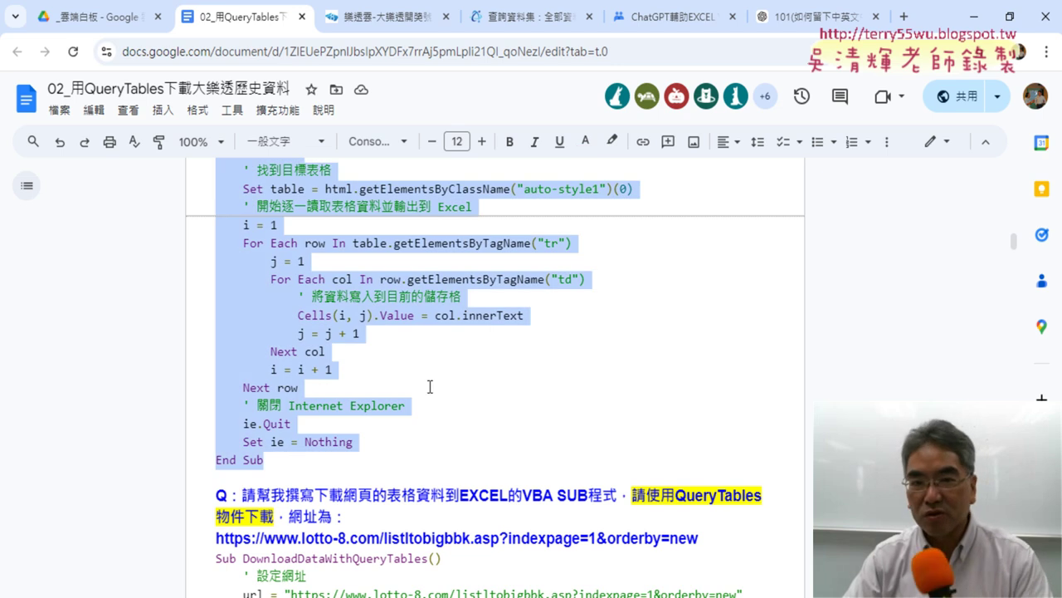
Return to the Excel VBA editor at the end of the DownloadDataFromWeb code
key("alt+Tab")
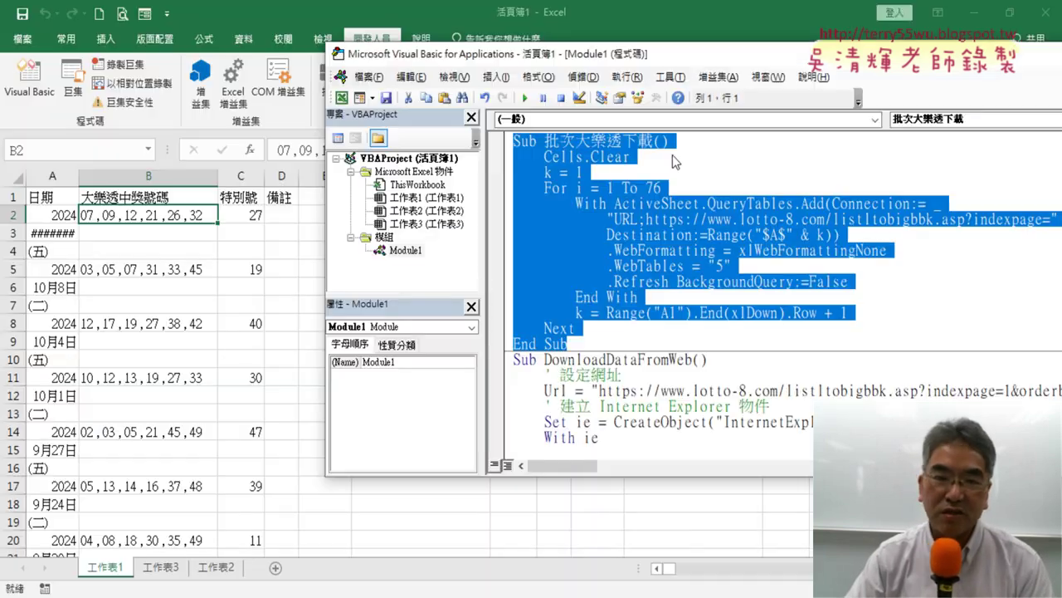
scroll(628, 320, "down", 2)
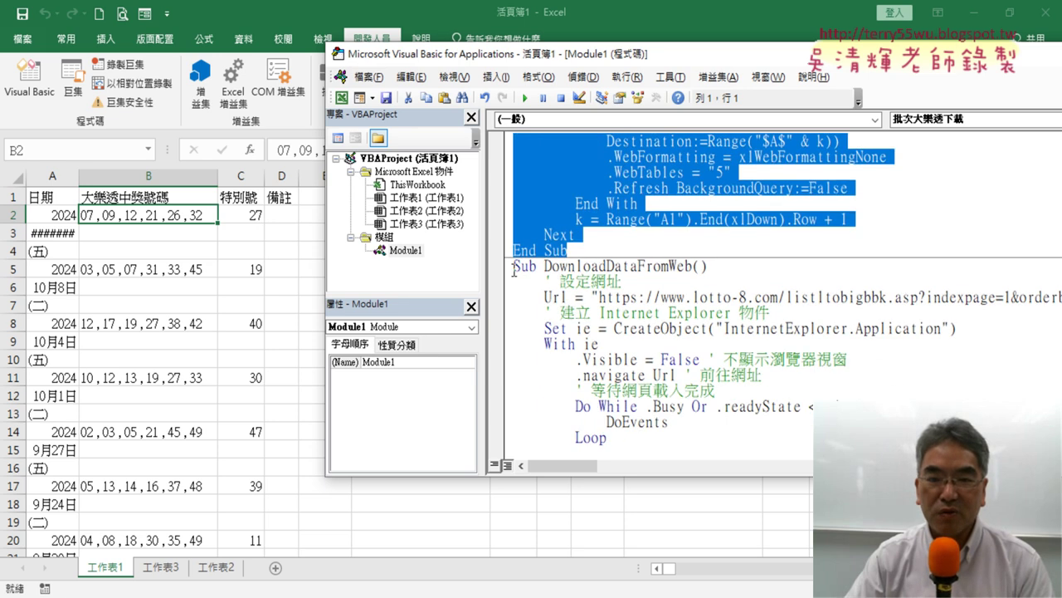
key("ctrl+a")
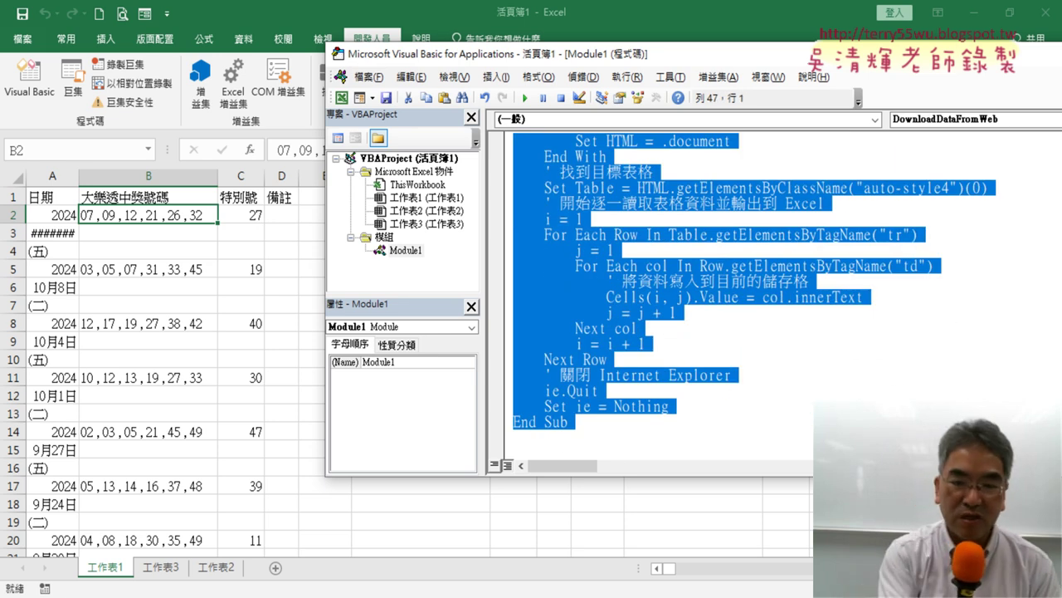
left_click(598, 422)
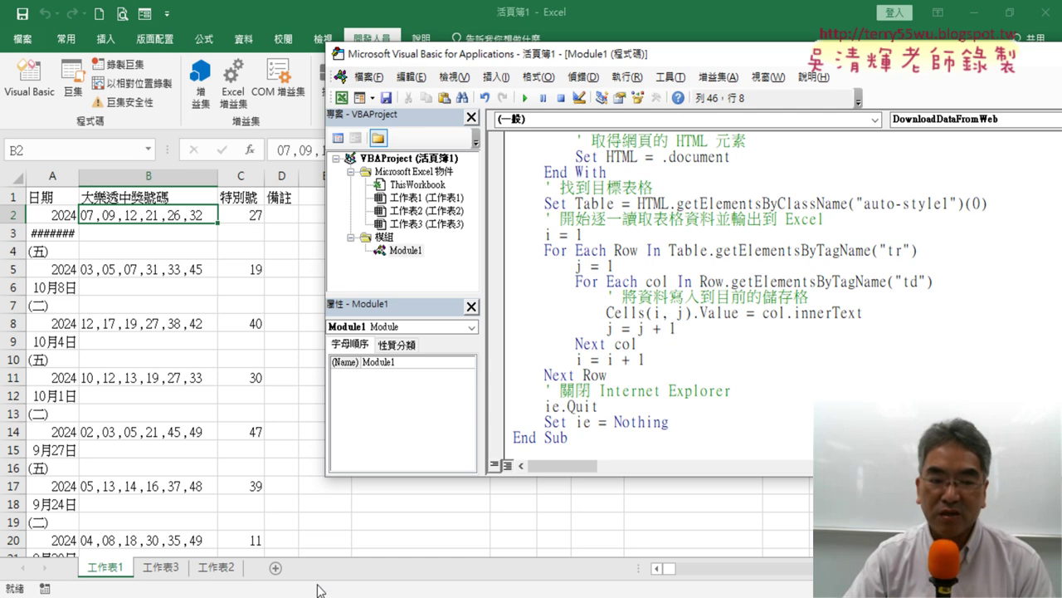
Add the blank sheet 工作表5 and reopen the VBA editor, moving the code window left
left_click(276, 568)
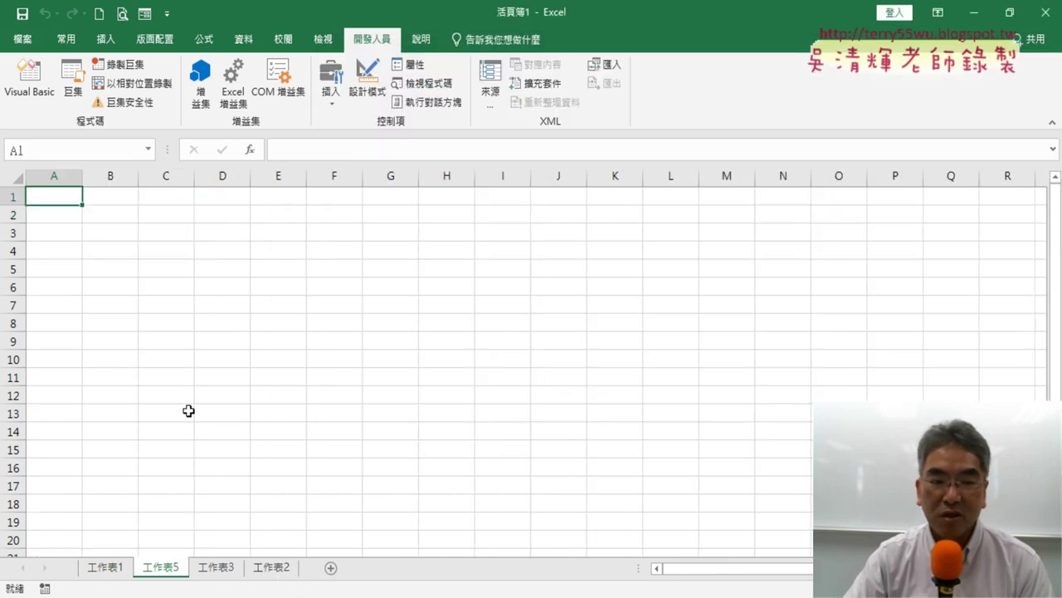
left_click(29, 83)
scroll(737, 316, "up", 5)
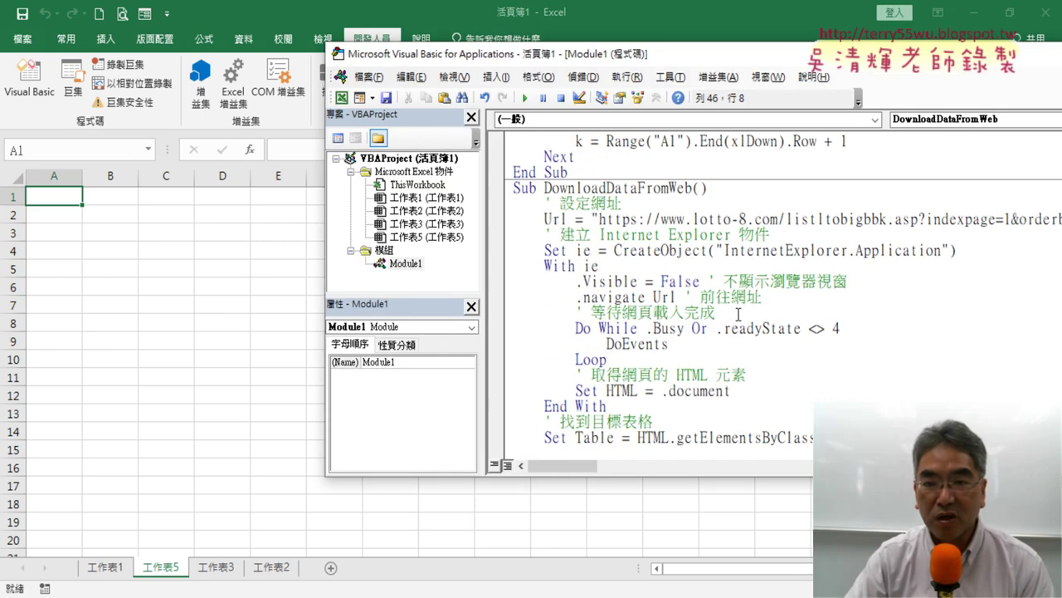
scroll(736, 274, "up", 1)
scroll(736, 224, "down", 1)
left_click_drag(687, 48, 402, 37)
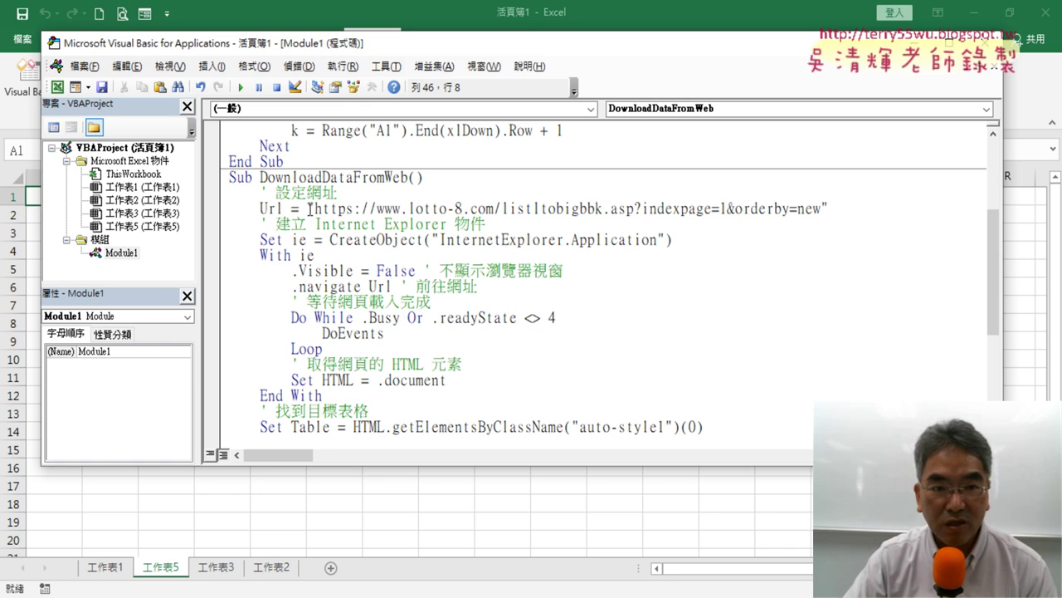
Highlight the lotto-8.com URL, CreateObject("InternetExplorer.Application") and the ie variable in the code
left_click_drag(315, 208, 823, 208)
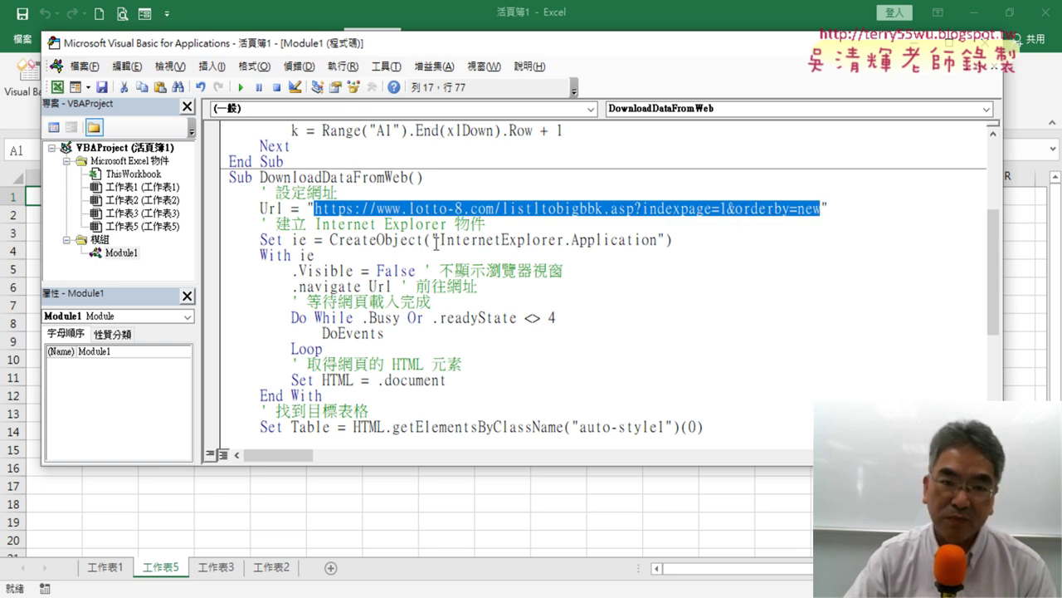
left_click_drag(331, 239, 417, 240)
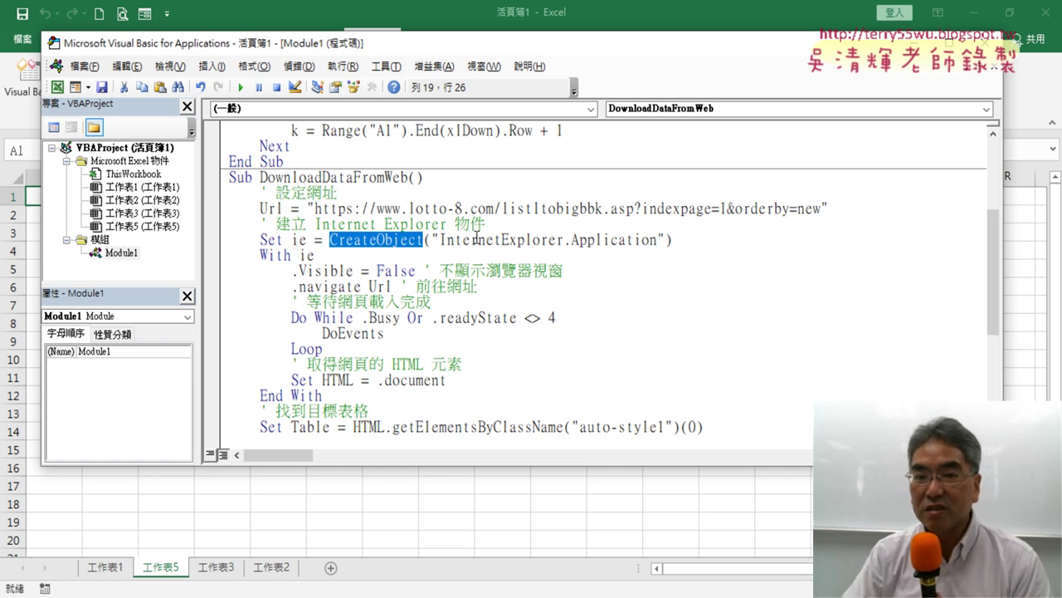
left_click_drag(441, 239, 567, 242)
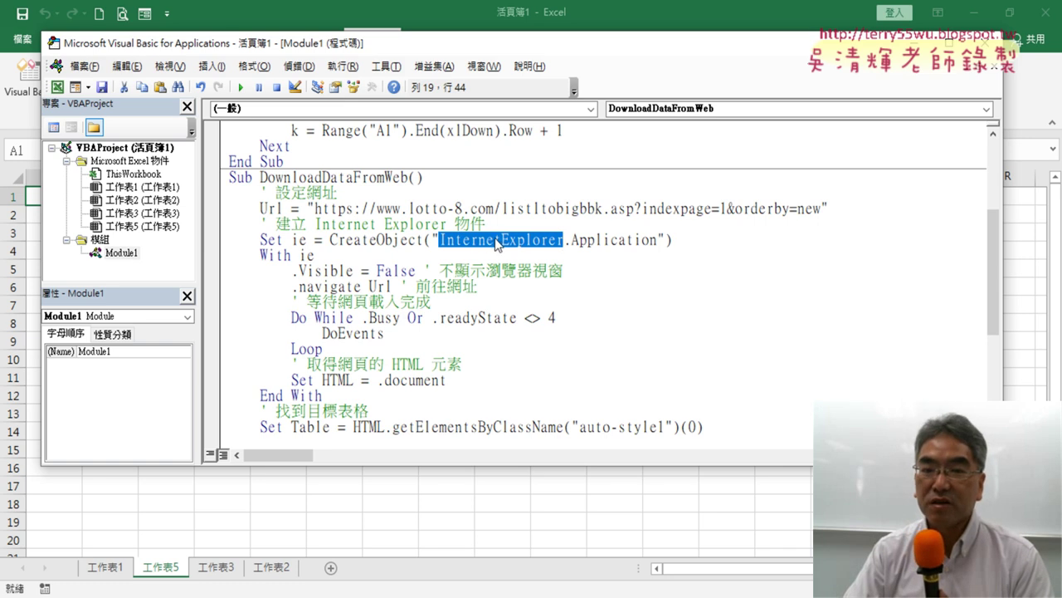
left_click_drag(656, 240, 443, 241)
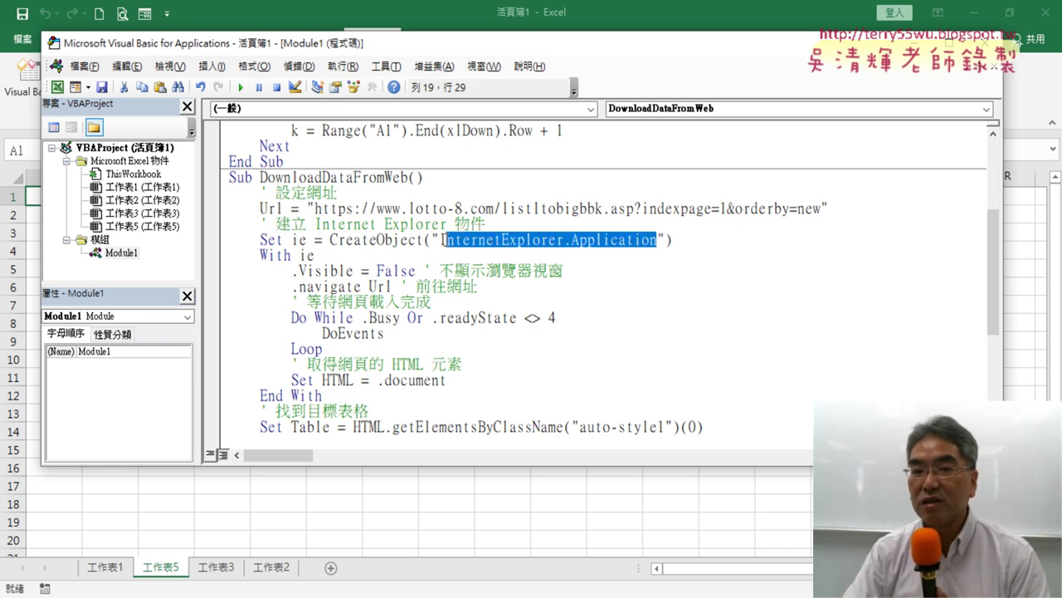
double_click(306, 240)
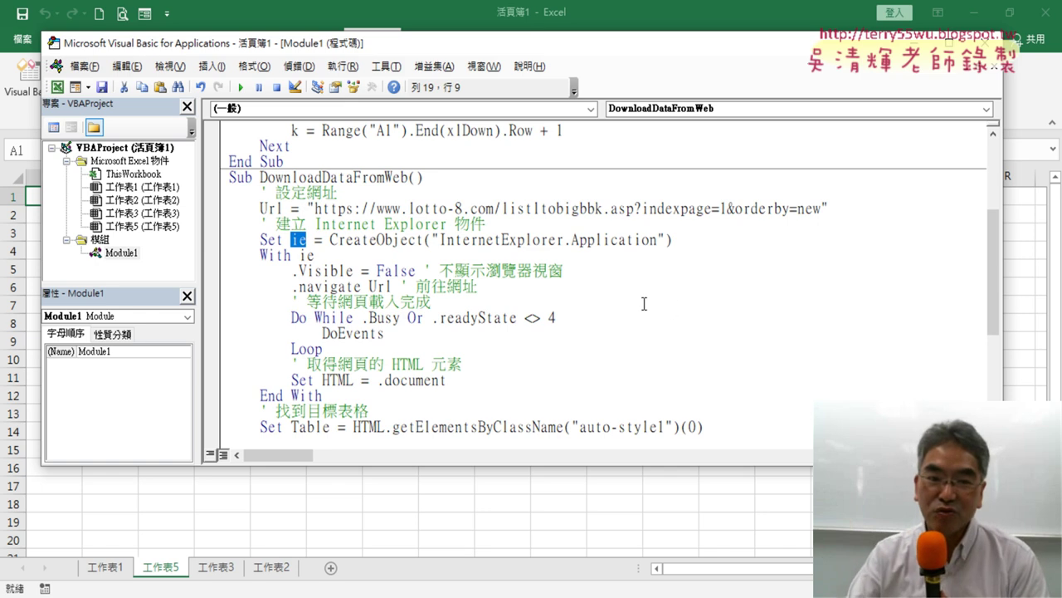
scroll(621, 296, "down", 2)
scroll(634, 278, "down", 2)
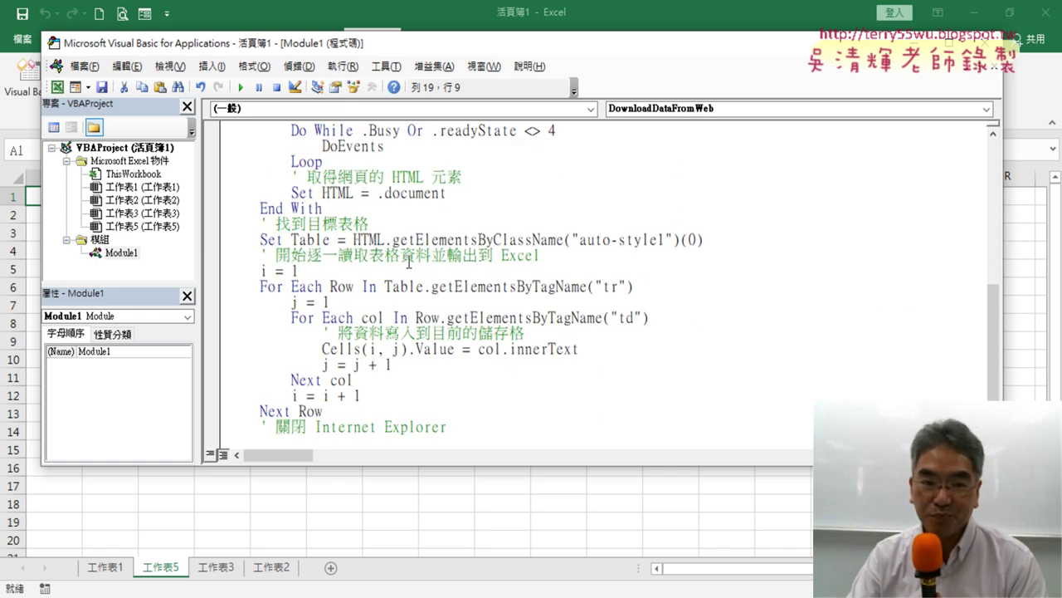
left_click_drag(352, 240, 556, 239)
left_click(556, 240)
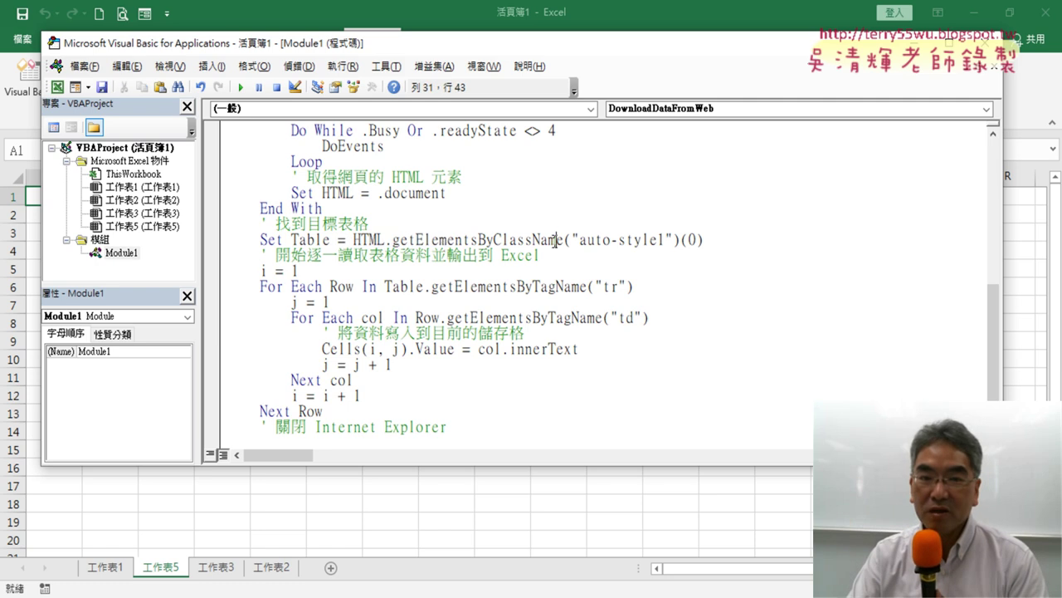
left_click_drag(393, 240, 478, 240)
left_click(426, 240)
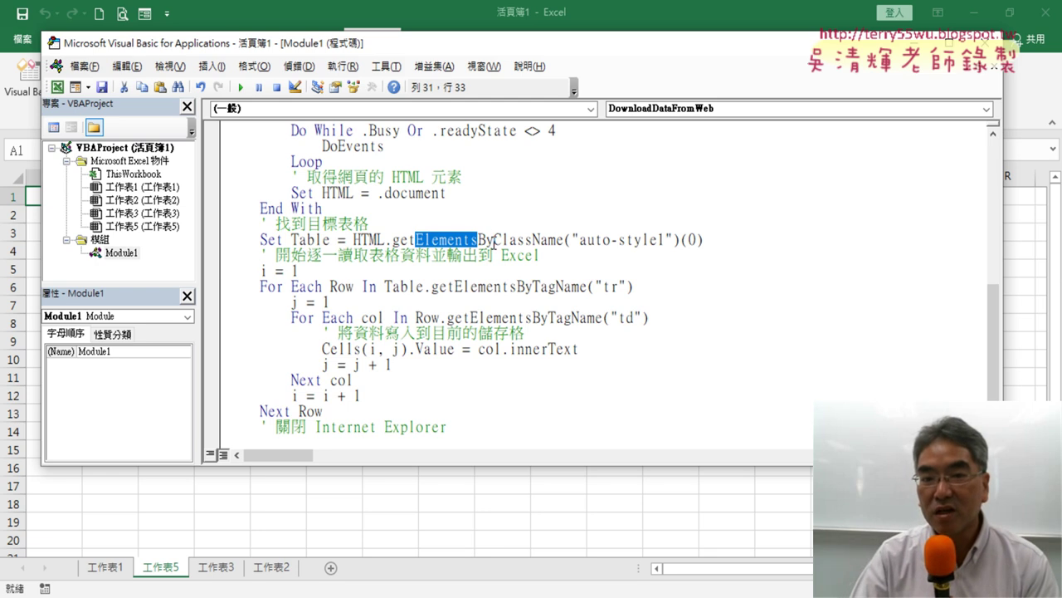
left_click_drag(493, 239, 560, 240)
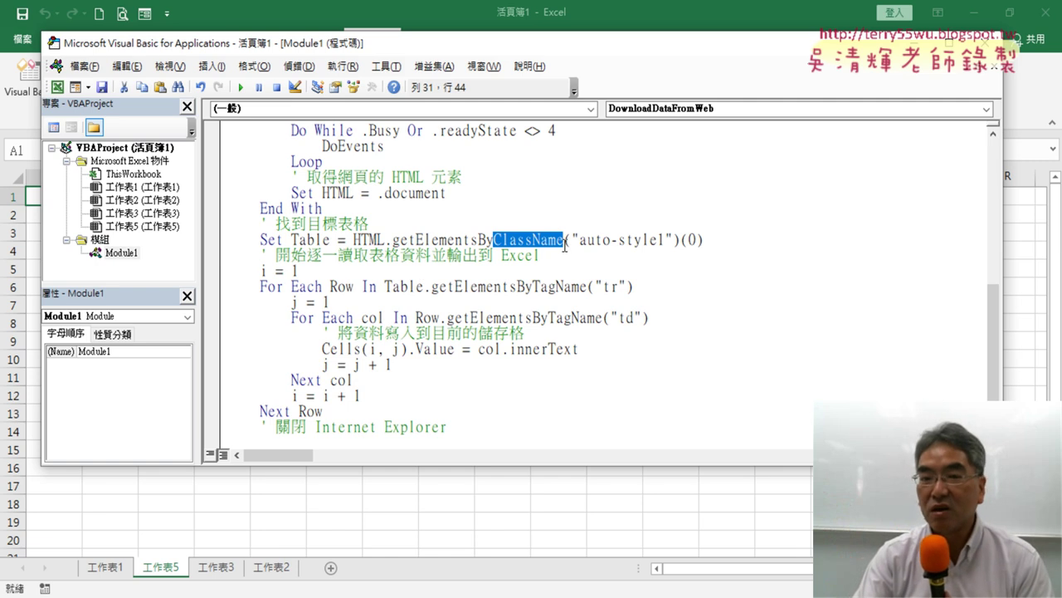
scroll(564, 244, "down", 1)
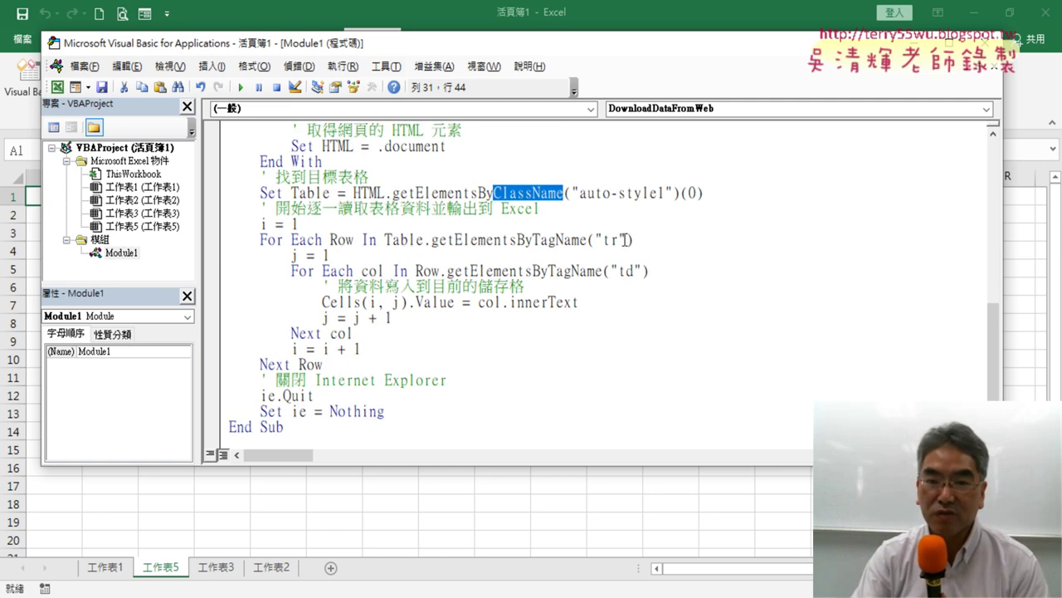
double_click(622, 240)
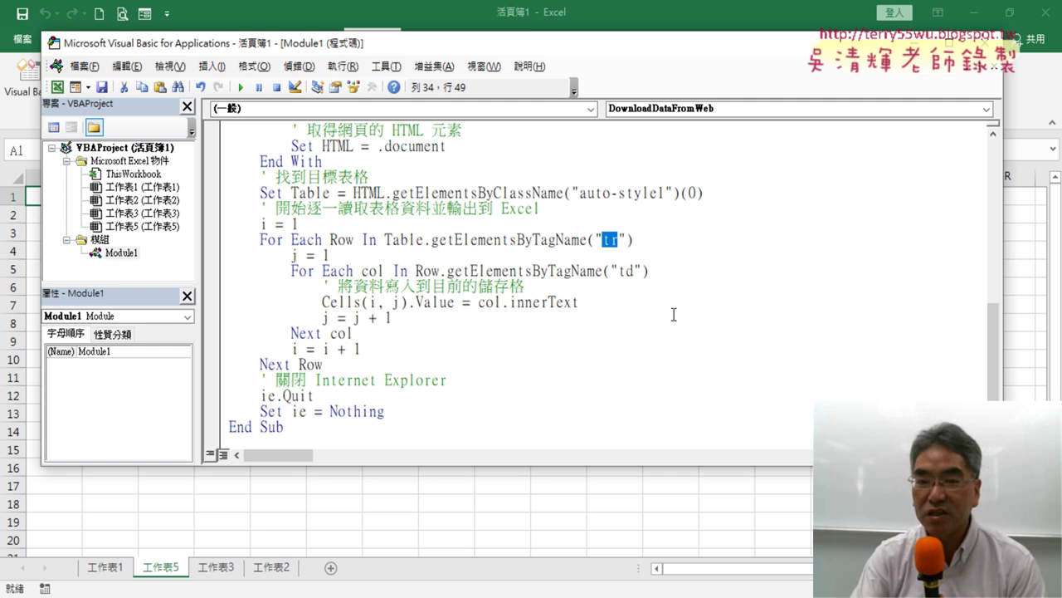
double_click(624, 270)
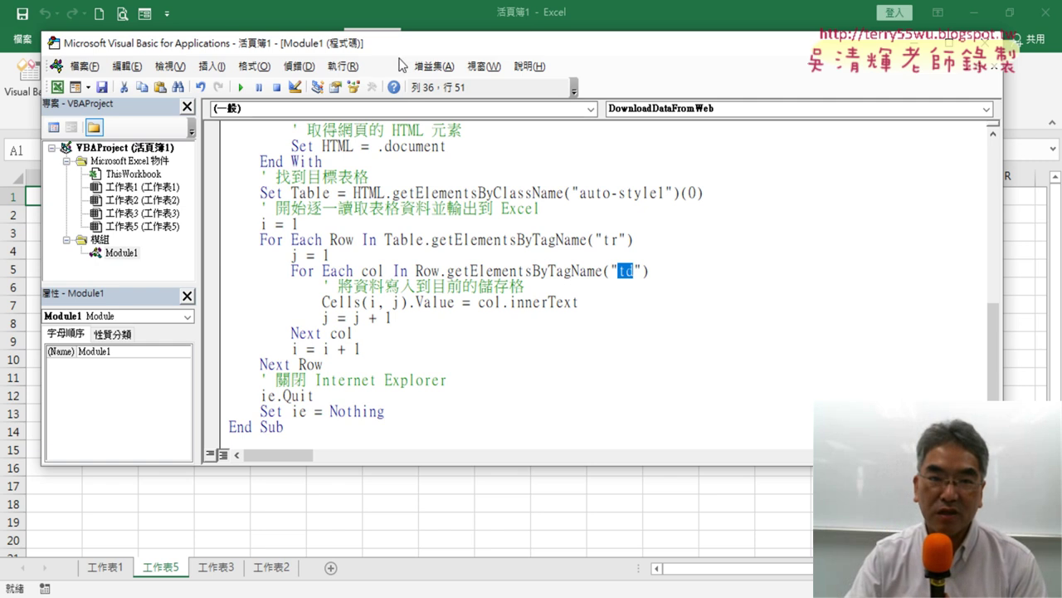
left_click_drag(401, 46, 621, 59)
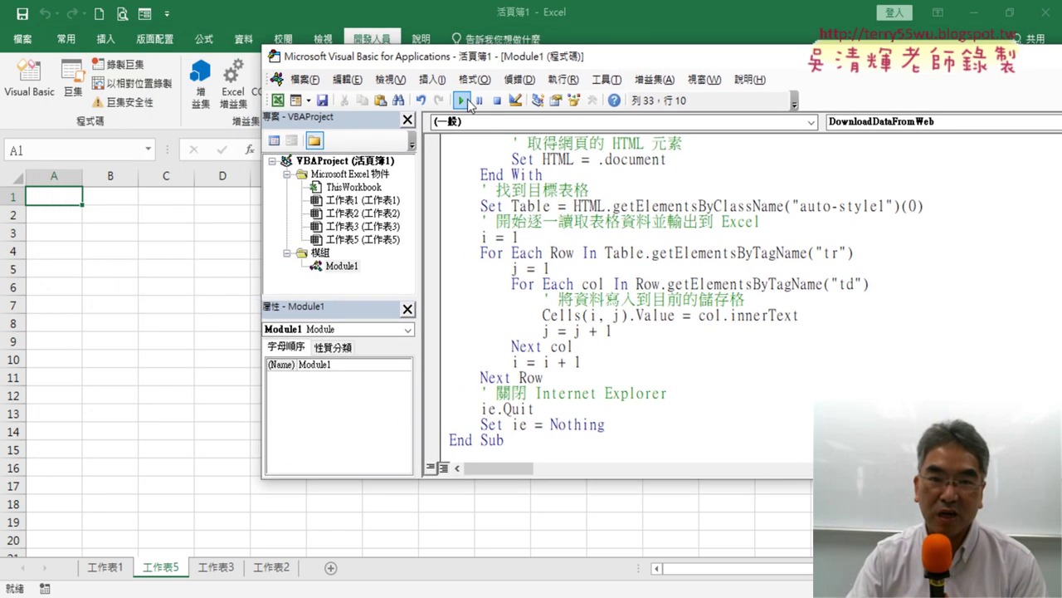
Run DownloadDataFromWeb, widen column A to read the imported header text, then return to Chrome
left_click(463, 101)
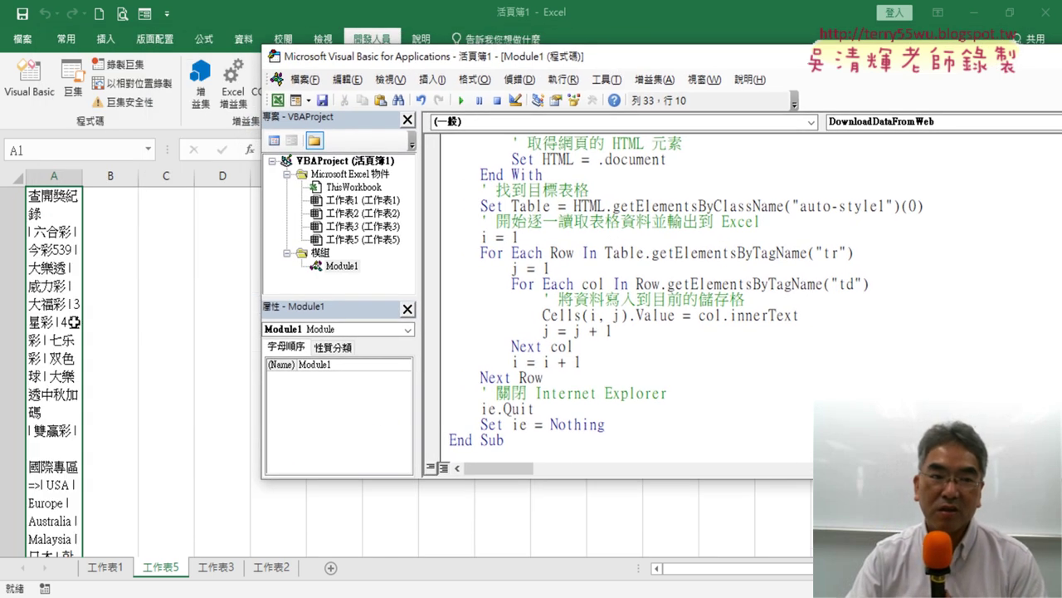
key("alt+F11")
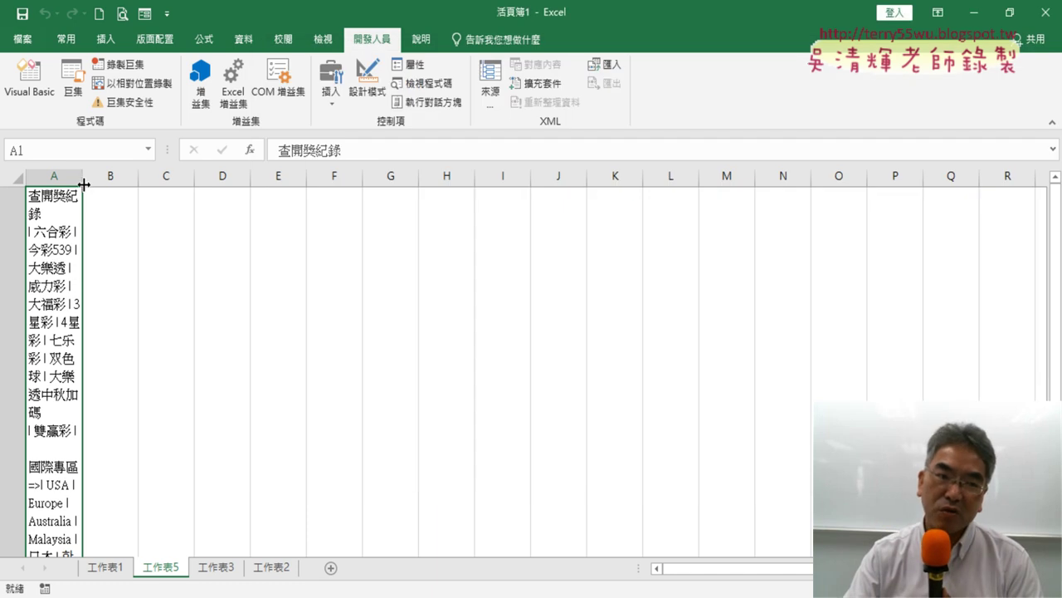
left_click_drag(83, 183, 275, 183)
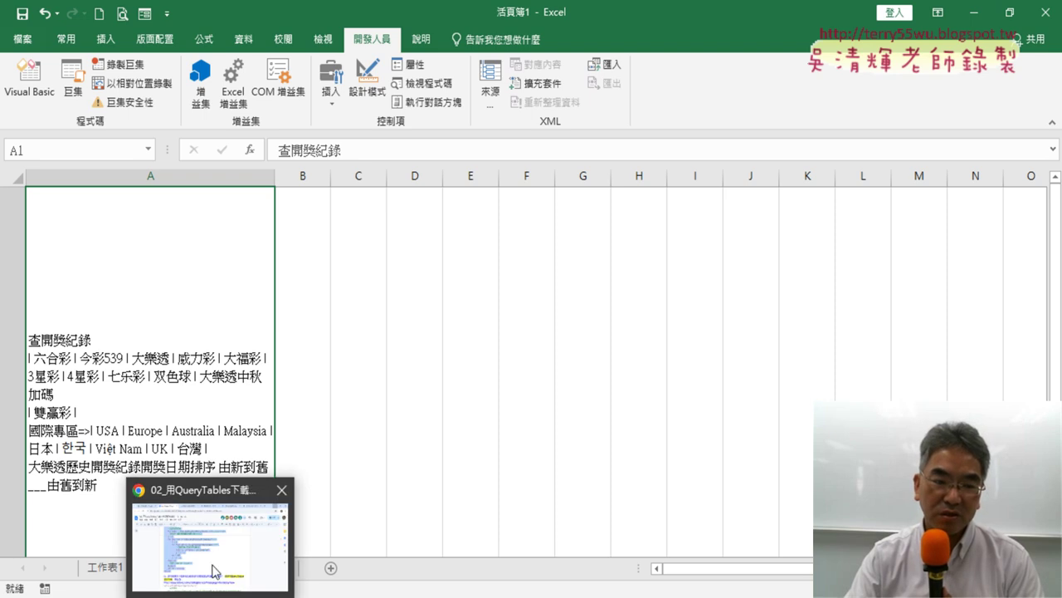
left_click(249, 540)
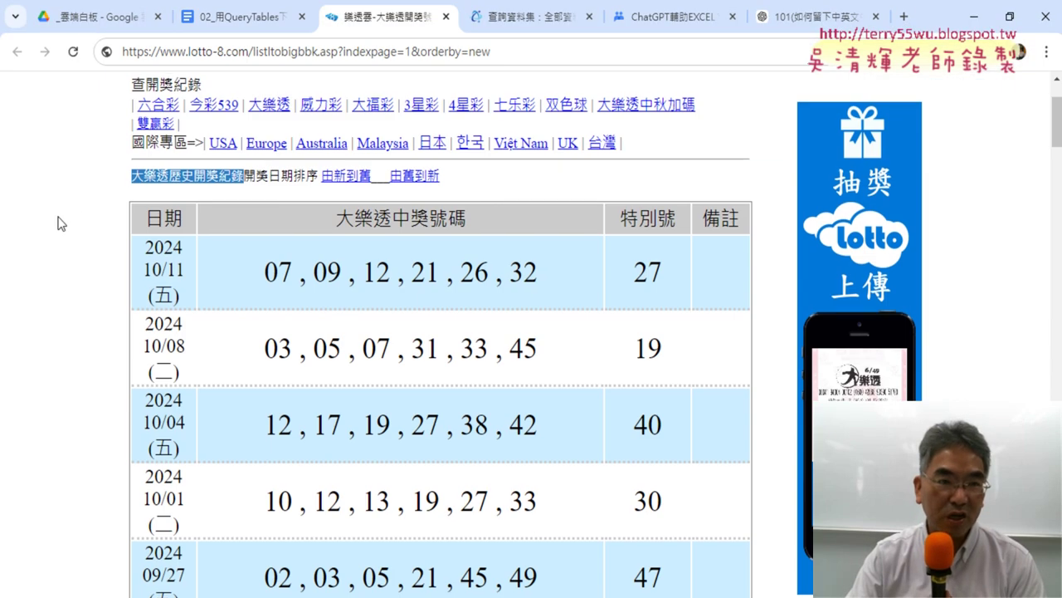
Inspect the header text above the draw table and find its table class auto-style1
scroll(114, 253, "up", 2)
left_click_drag(129, 218, 703, 292)
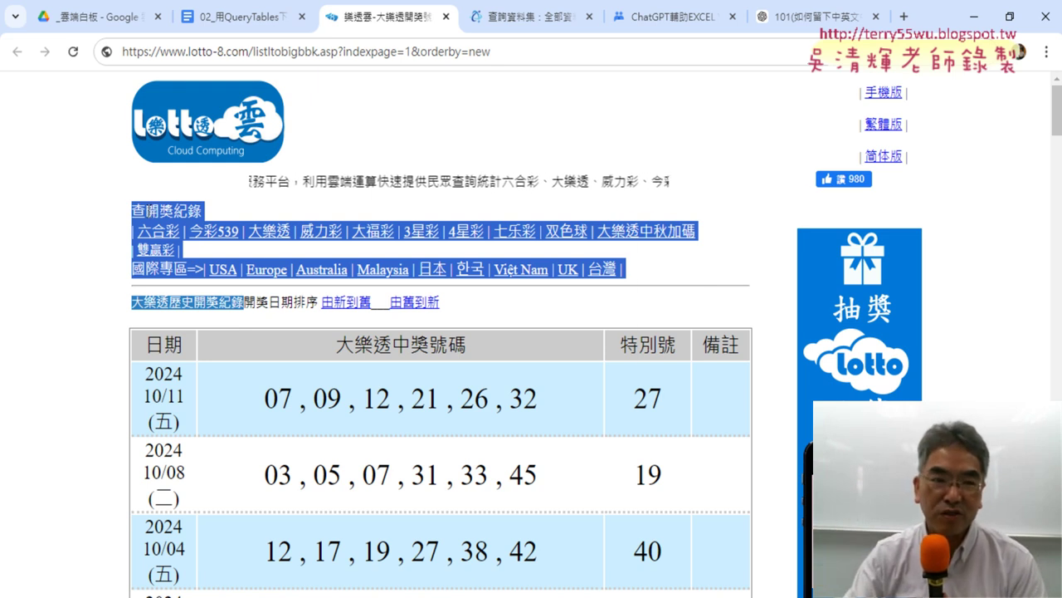
right_click(147, 214)
left_click(202, 380)
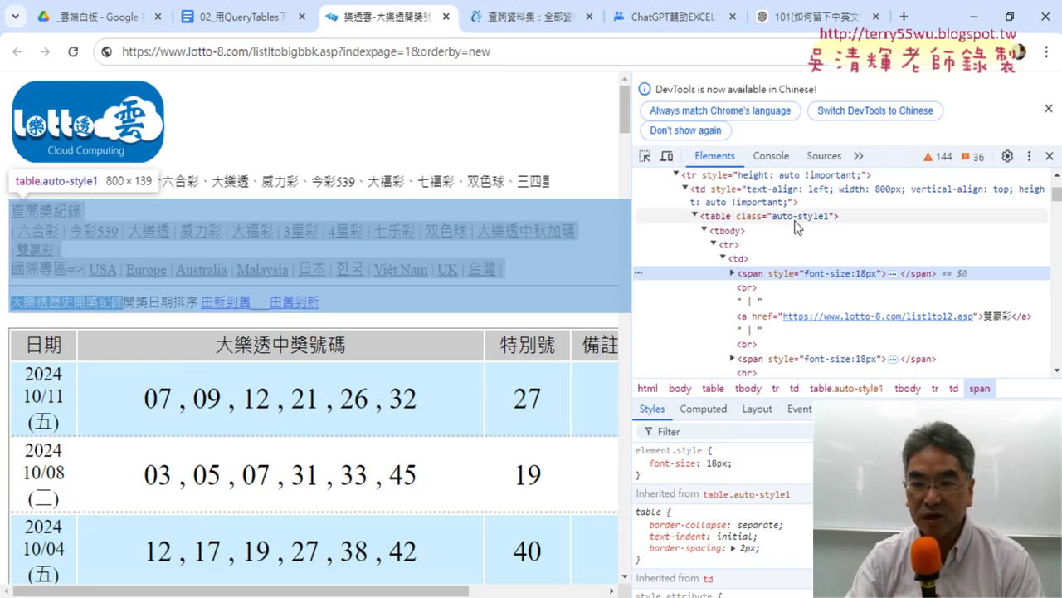
double_click(791, 217)
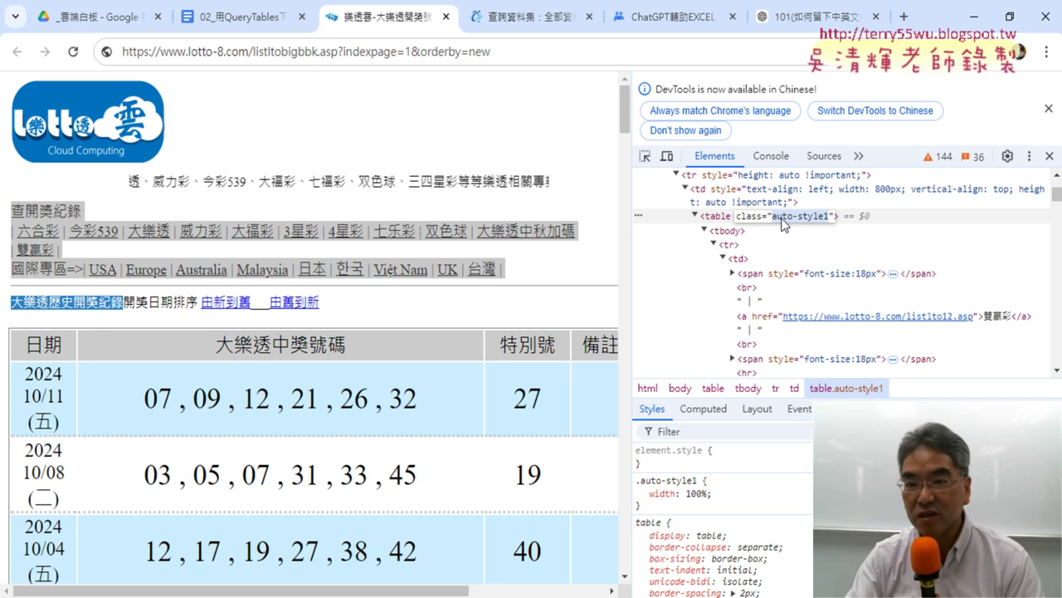
left_click_drag(773, 217, 826, 216)
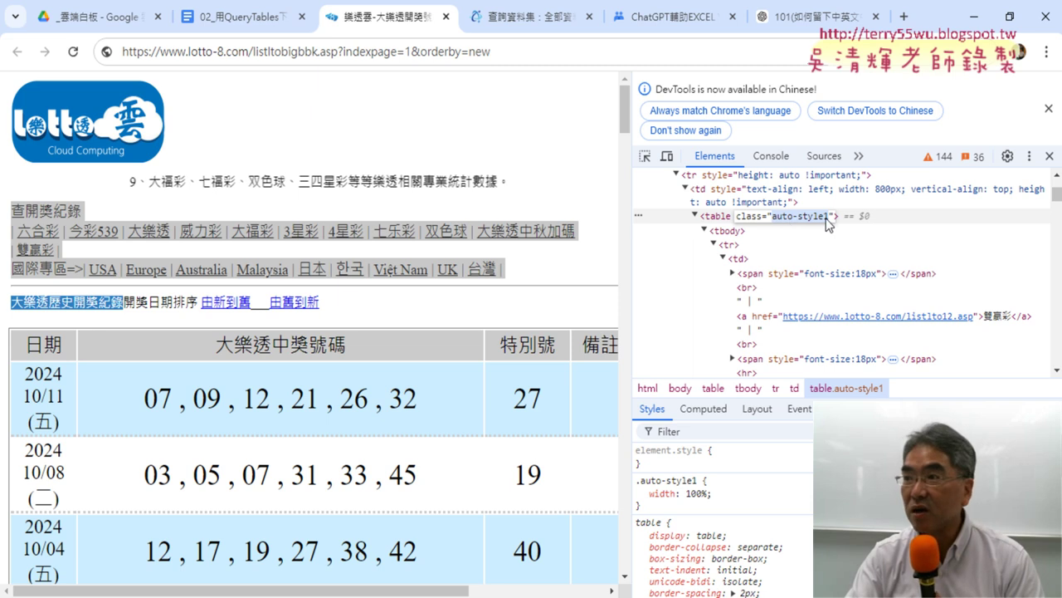
left_click(247, 593)
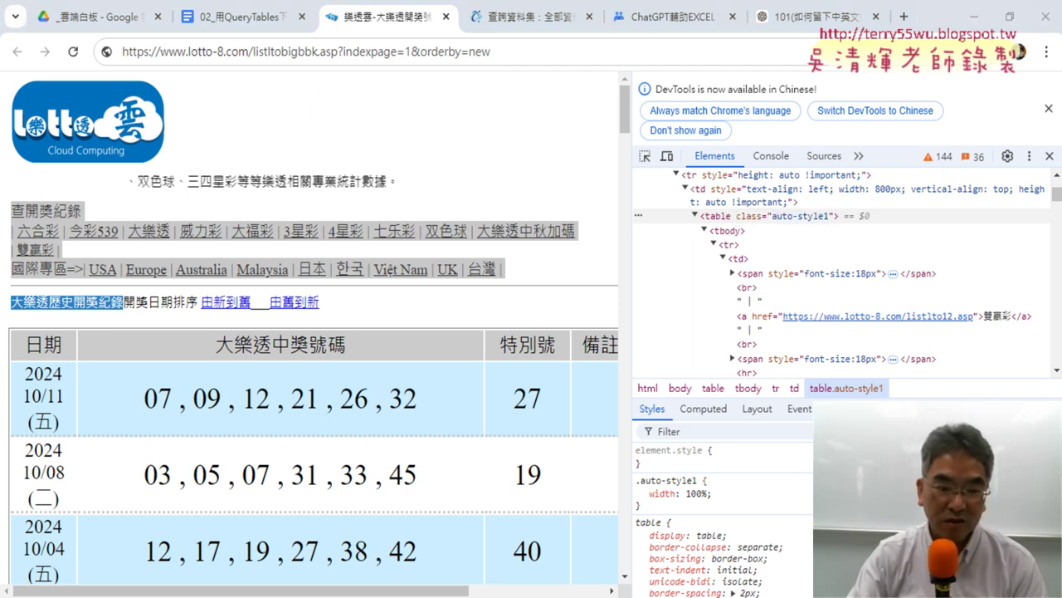
left_click(360, 550)
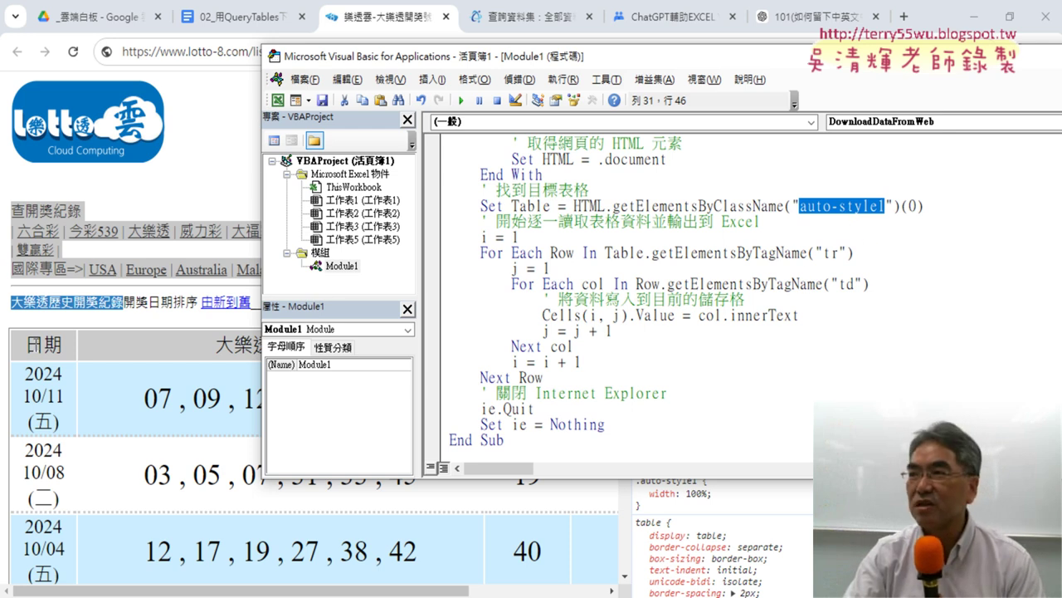
Inspect the draw table's 日期 header cell and read its table class auto-style4
right_click(33, 328)
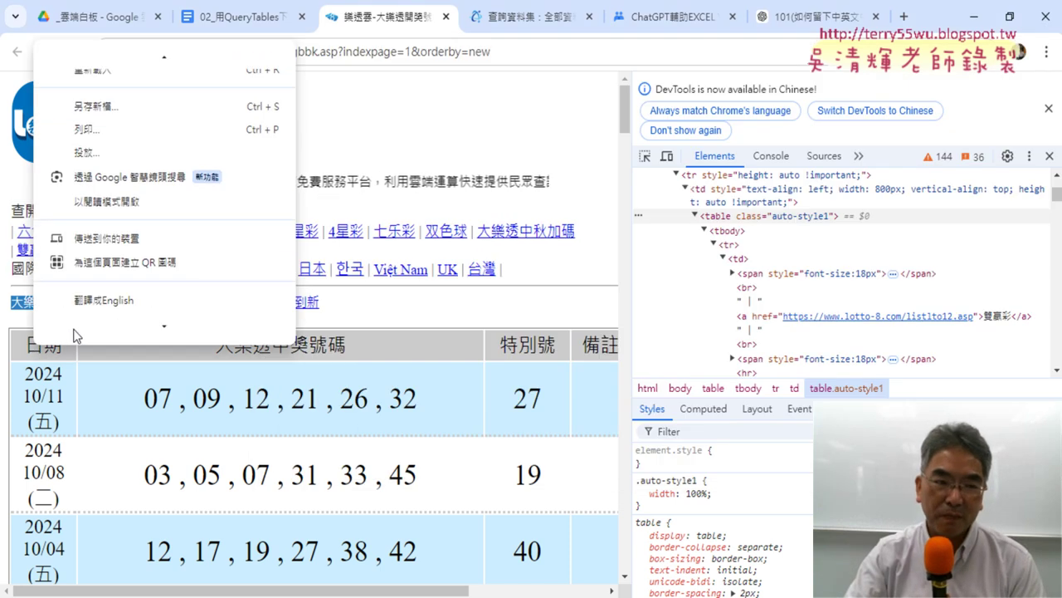
key("Escape")
right_click(36, 340)
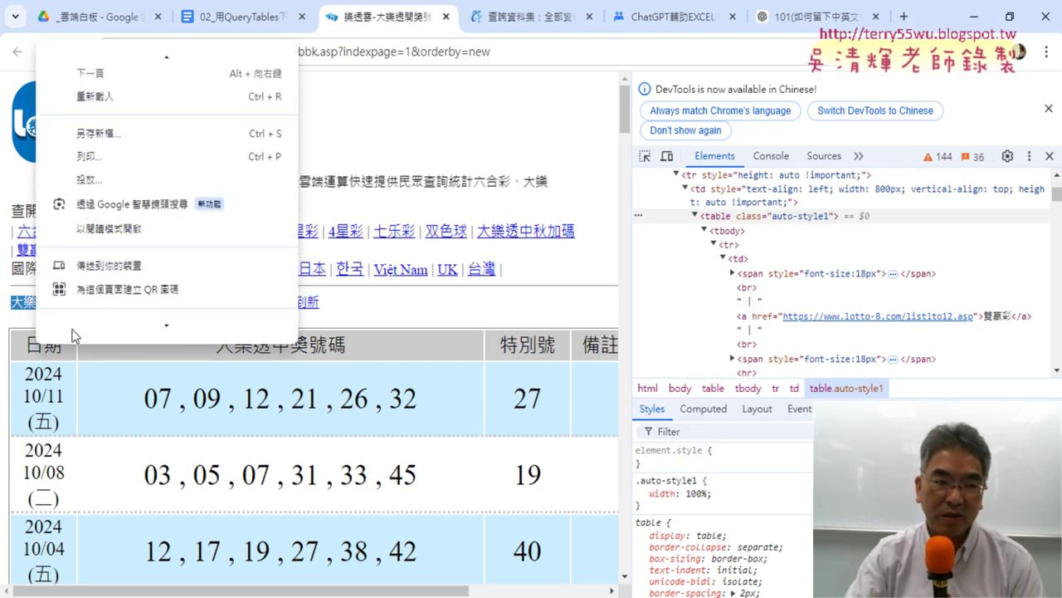
left_click(103, 328)
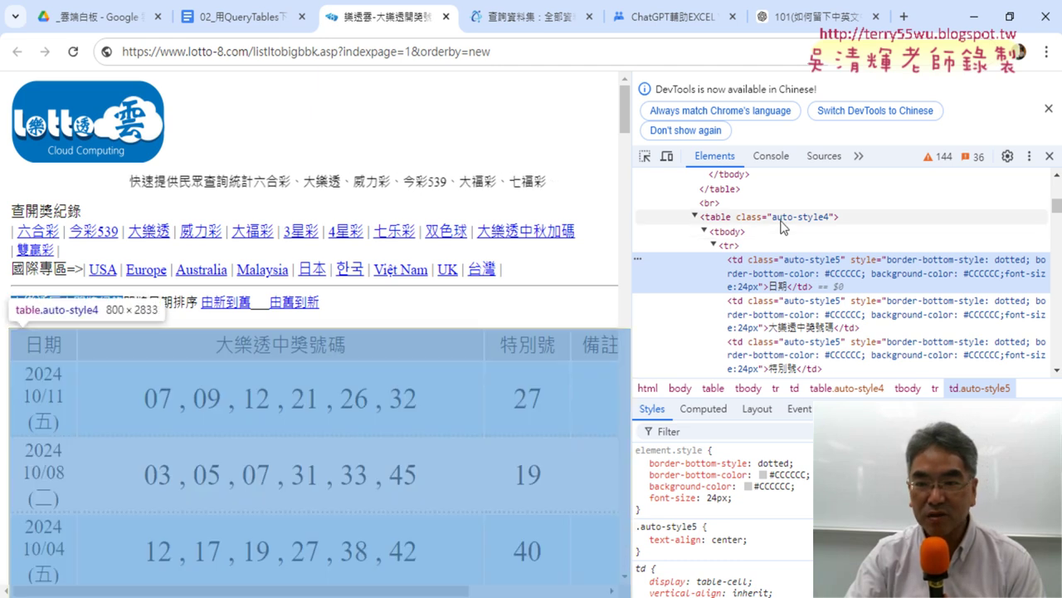
double_click(820, 218)
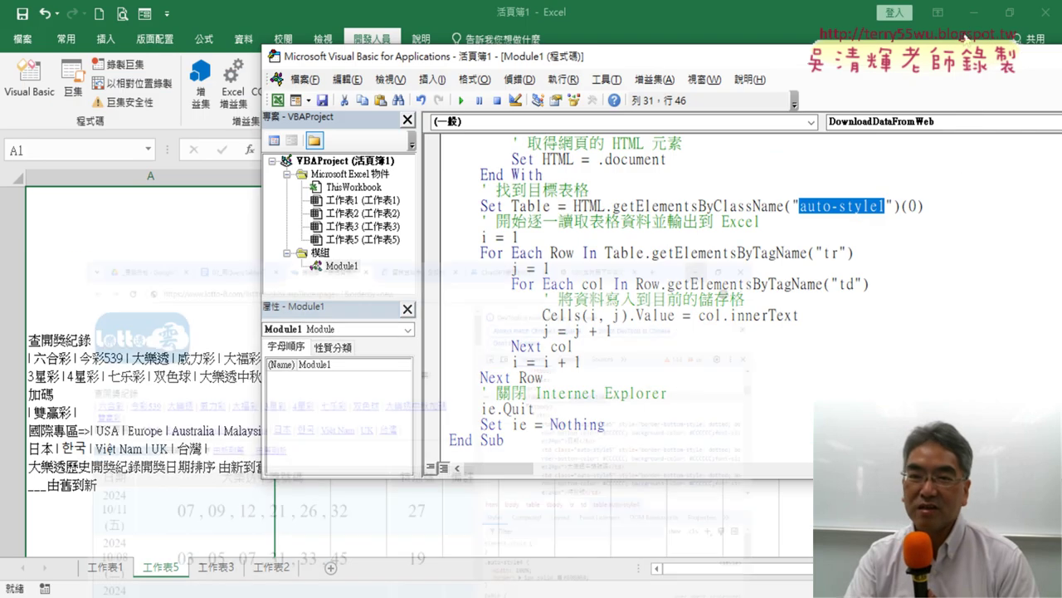
key("alt+Tab")
Change getElementsByClassName("auto-style1") to "auto-style4" in the macro and return to the worksheet
left_click(886, 206)
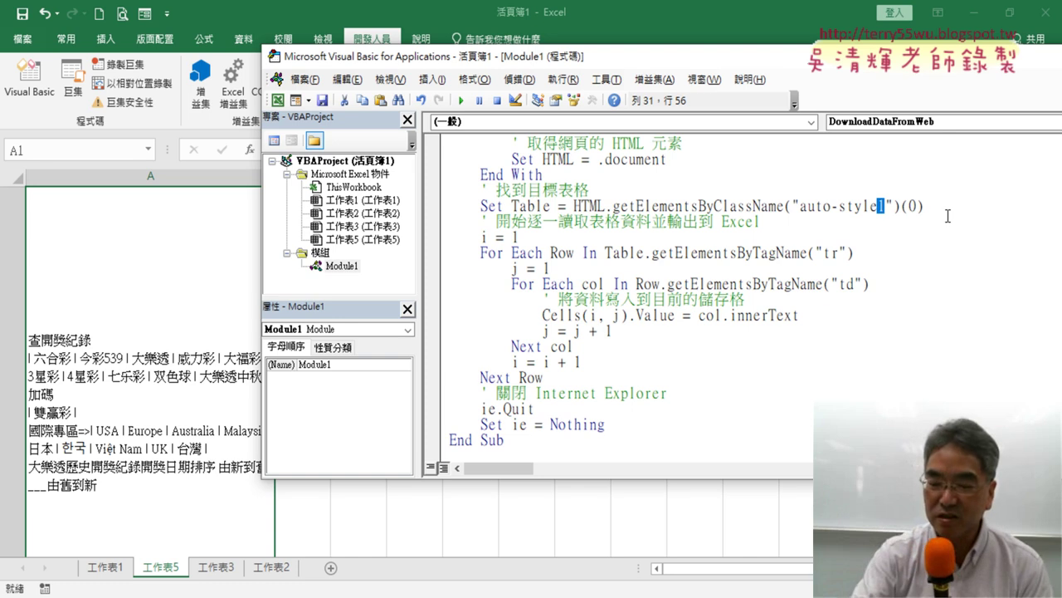
type("4")
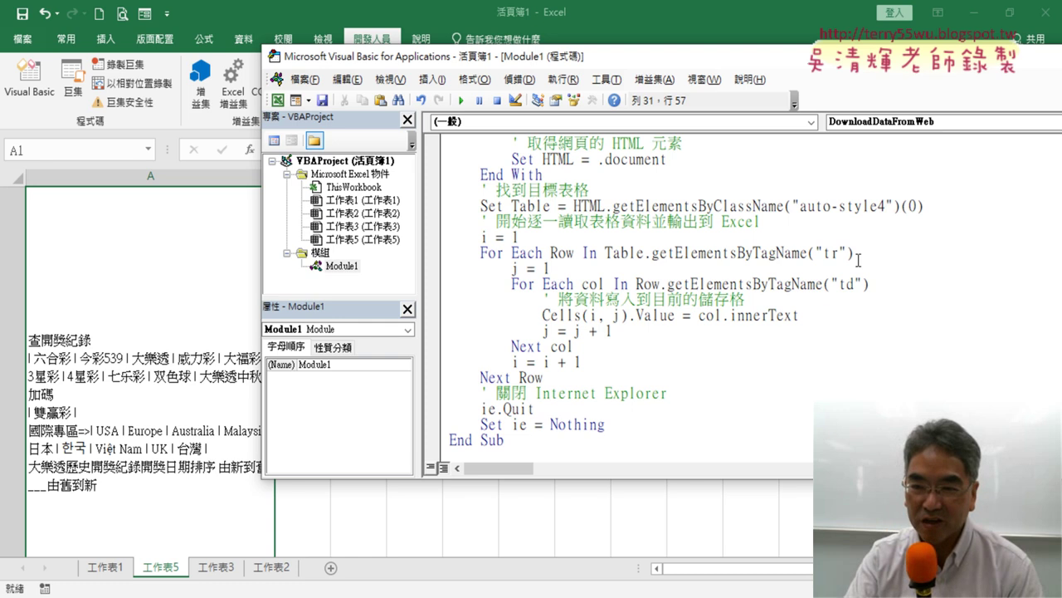
left_click(876, 287)
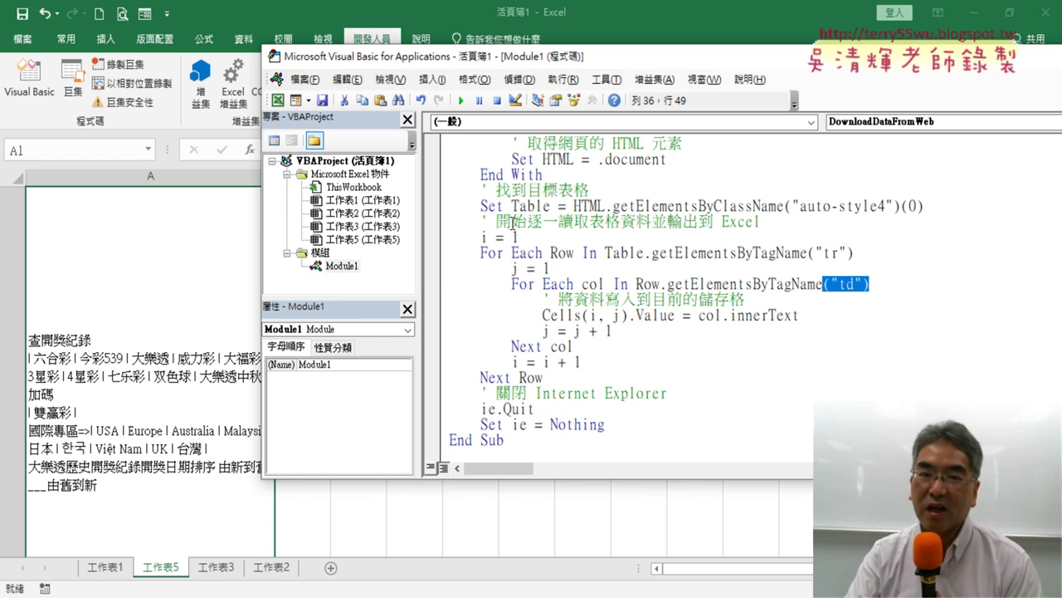
scroll(513, 222, "up", 1)
scroll(531, 228, "up", 3)
scroll(556, 237, "down", 1)
scroll(573, 245, "down", 3)
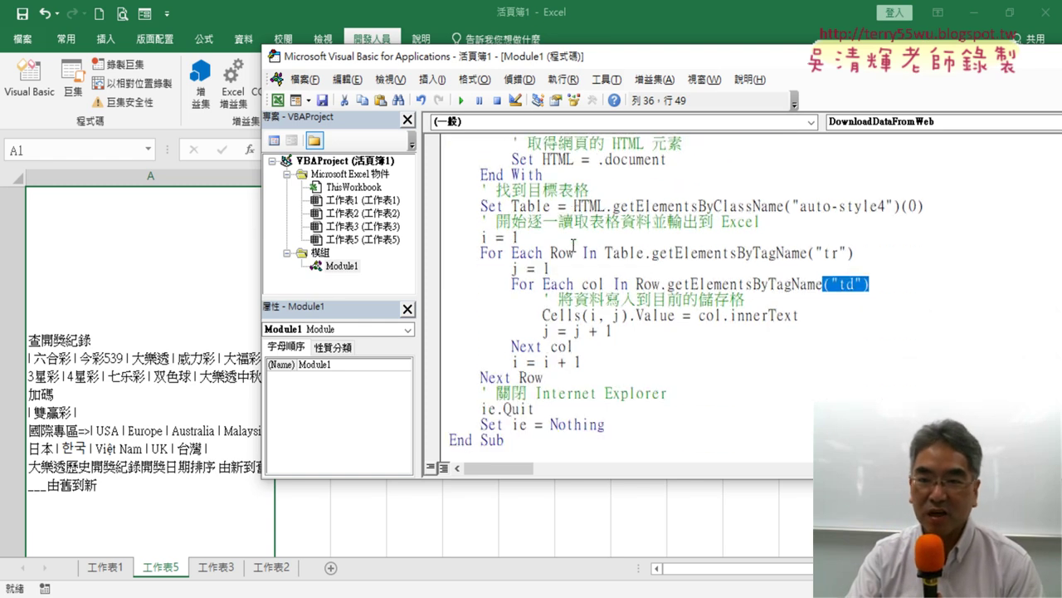
left_click(33, 94)
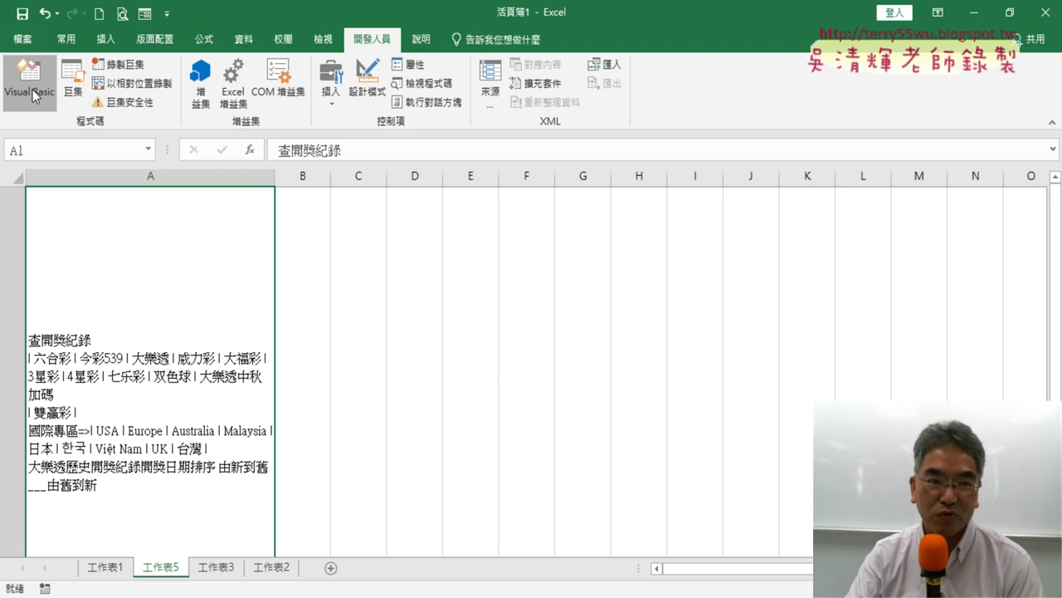
Clear all the old imported text from the sheet and narrow column A back down
left_click(34, 94)
left_click(113, 304)
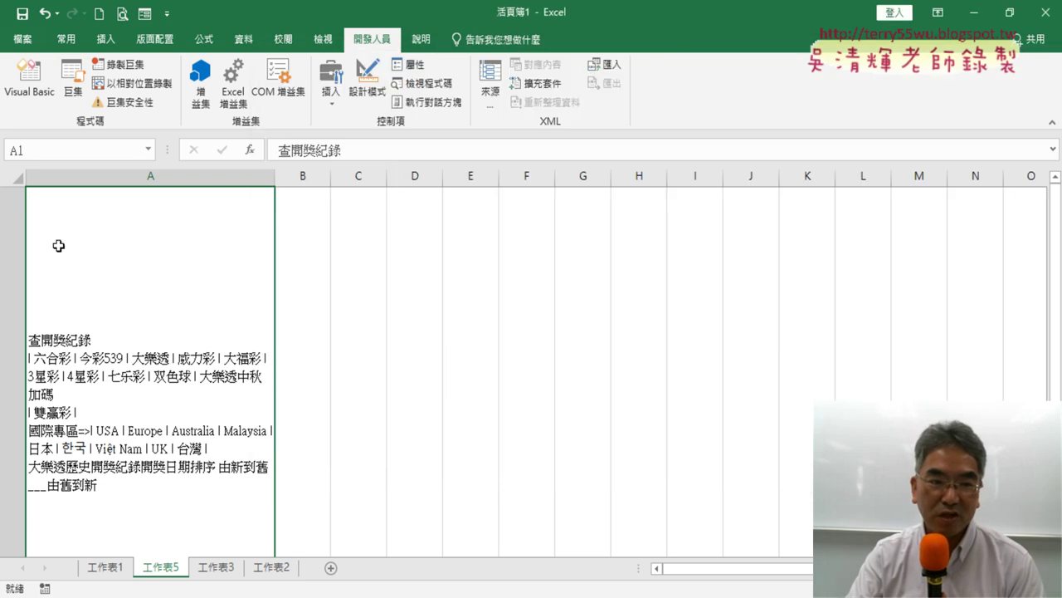
left_click(21, 179)
key("Delete")
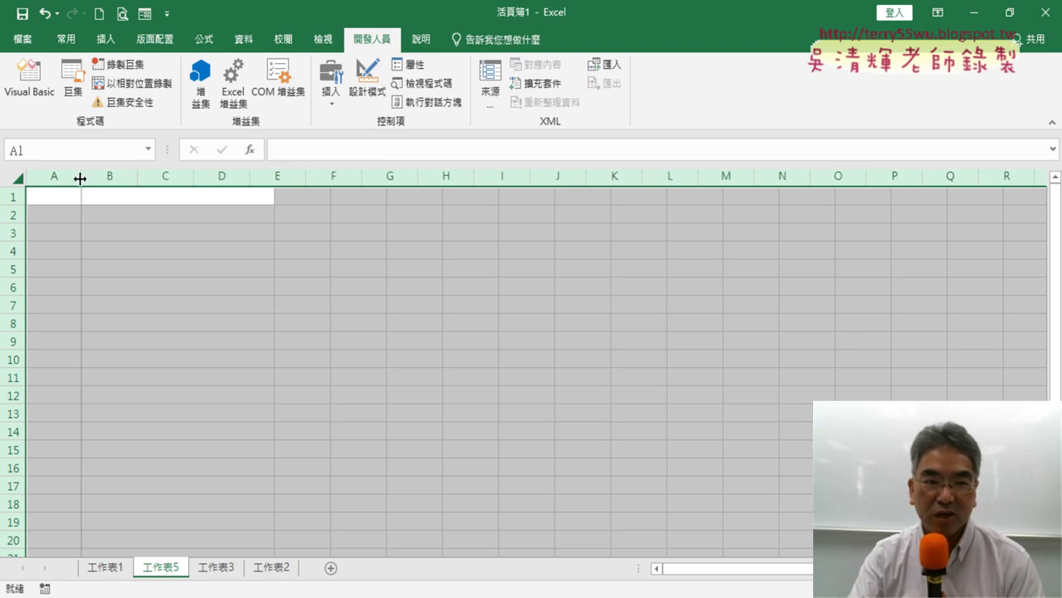
left_click_drag(274, 172, 81, 172)
Run the updated macro, autofit the columns, and check the date, numbers and special number in A2:C2
left_click(29, 82)
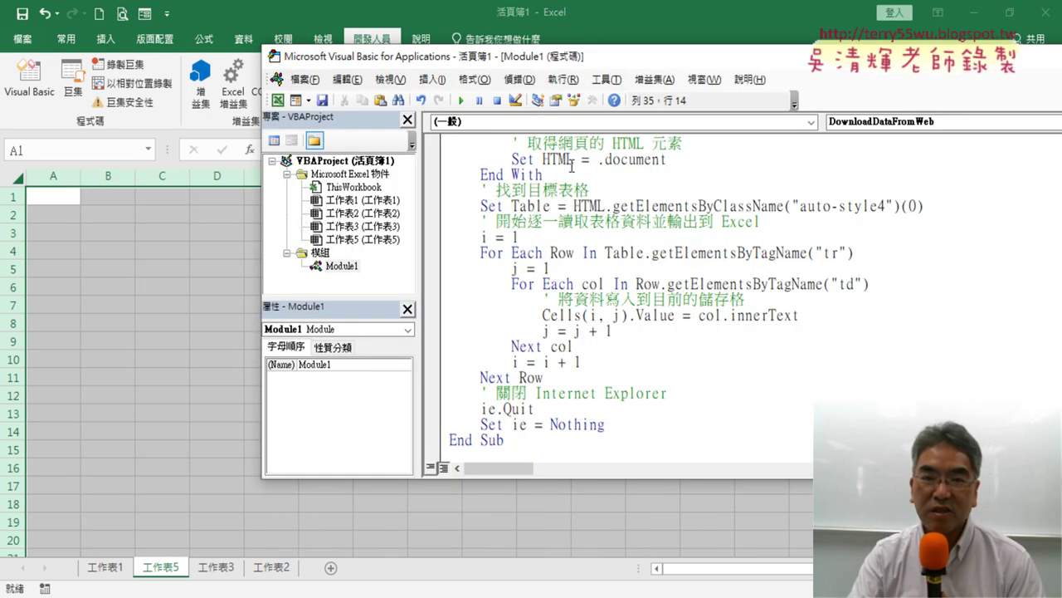
left_click(462, 100)
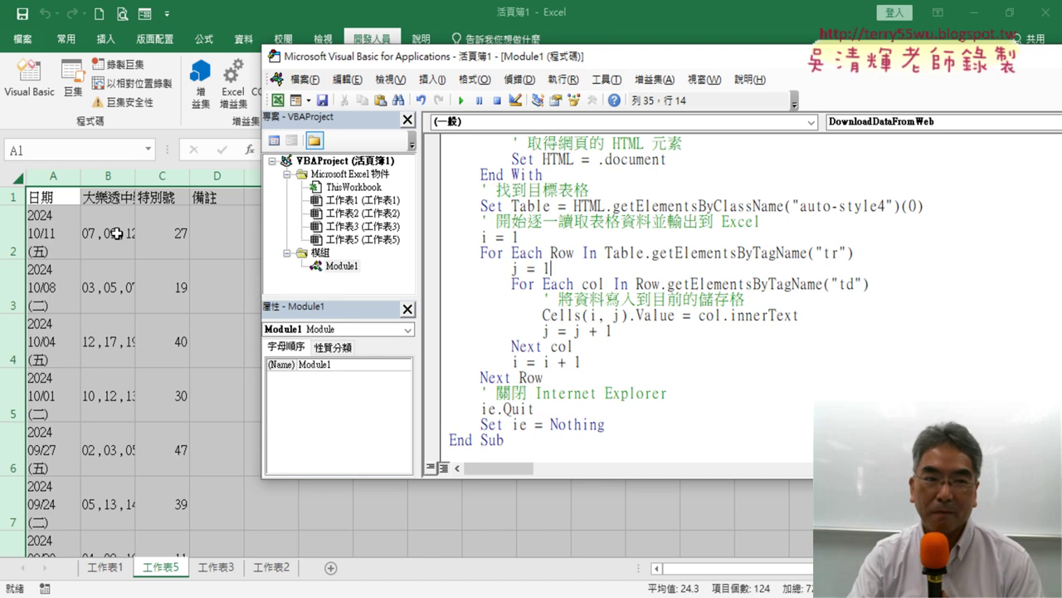
left_click_drag(610, 62, 744, 64)
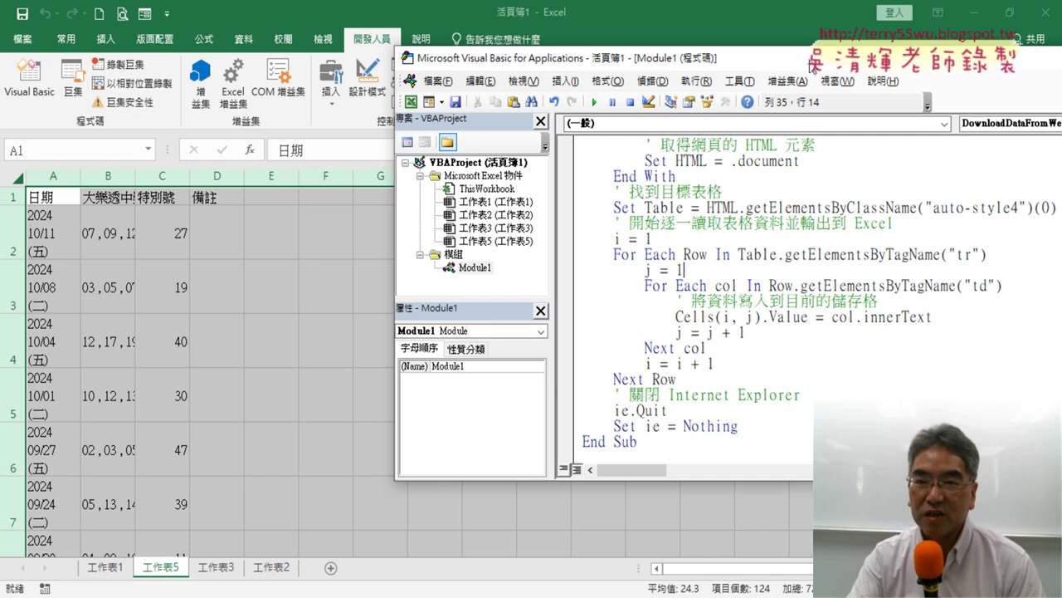
left_click_drag(812, 67, 622, 82)
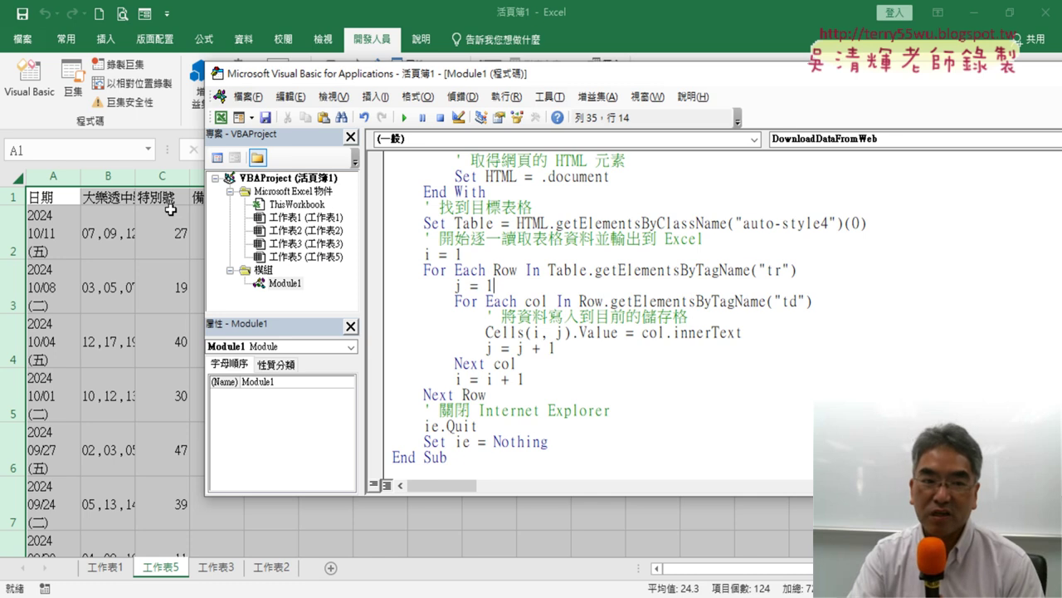
double_click(134, 177)
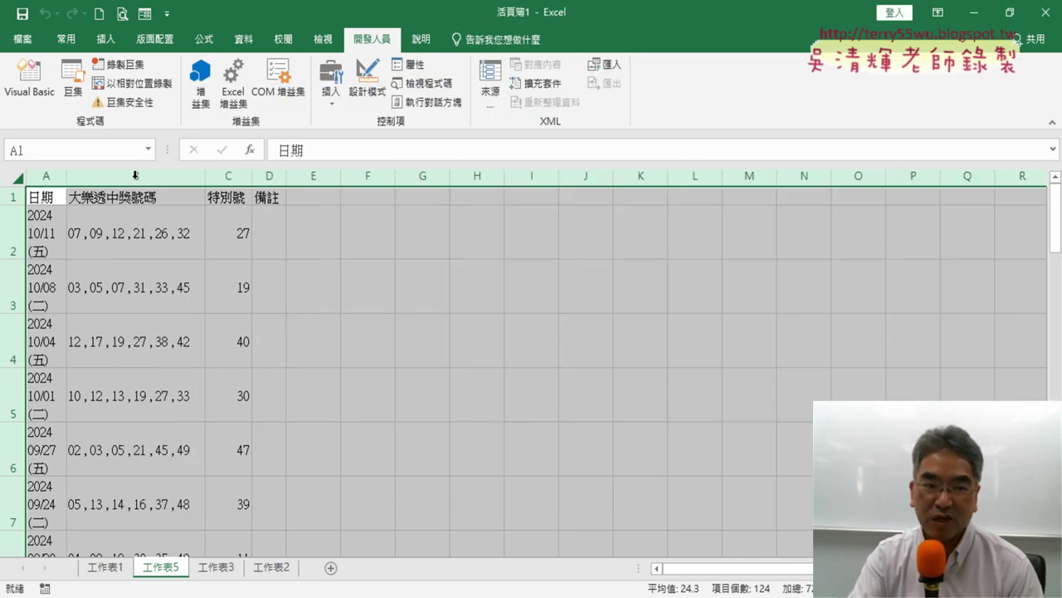
left_click(45, 238)
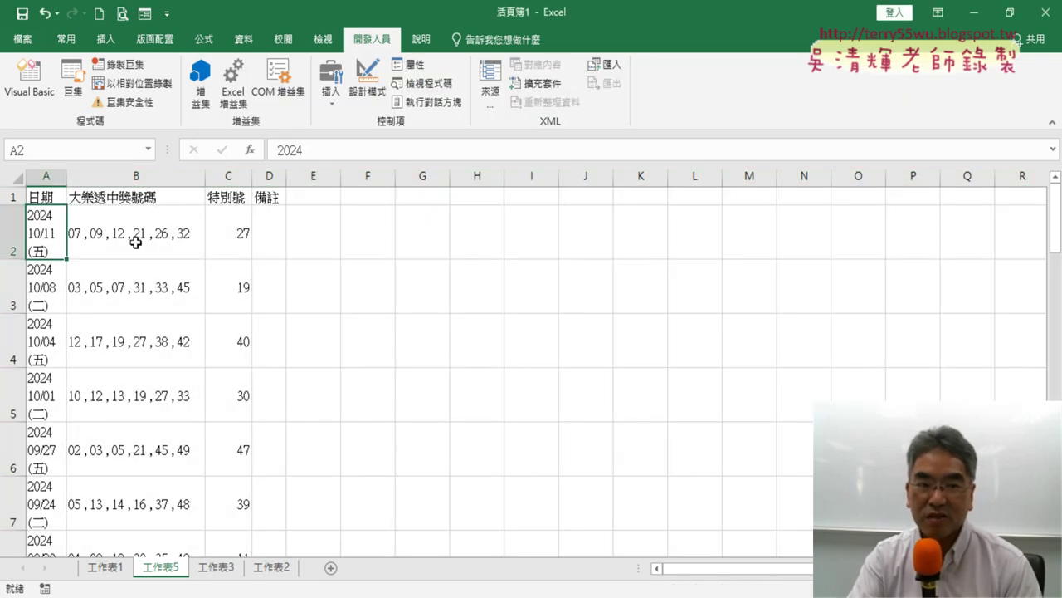
left_click(175, 238)
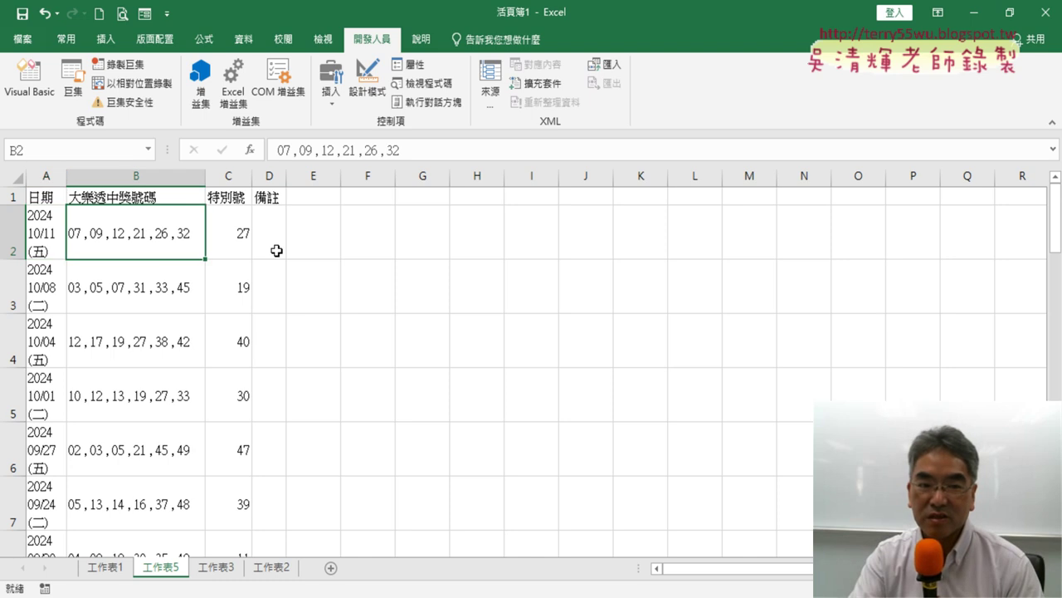
left_click(224, 242)
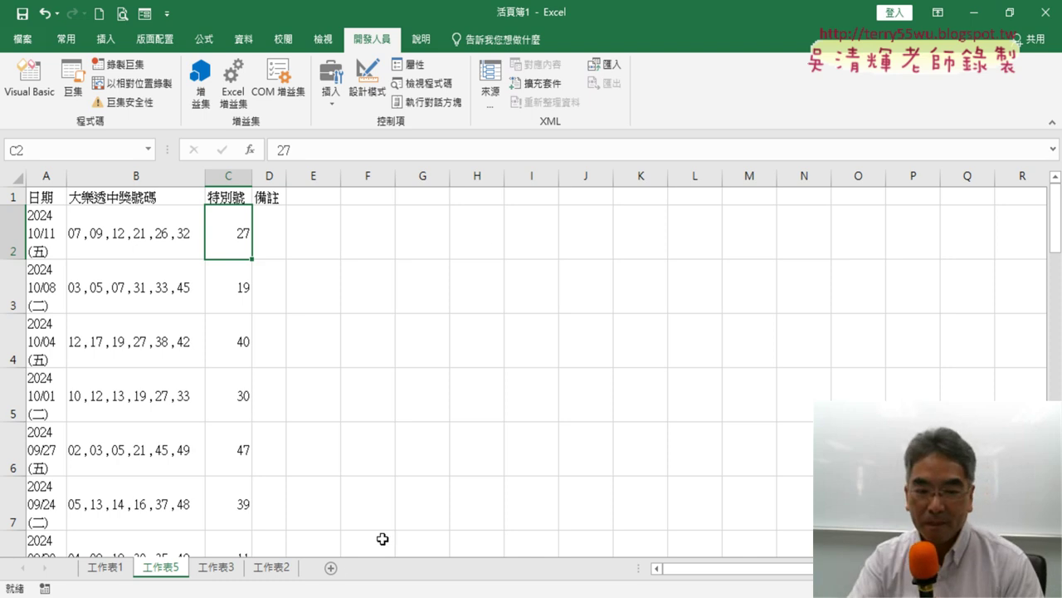
key("alt+Tab")
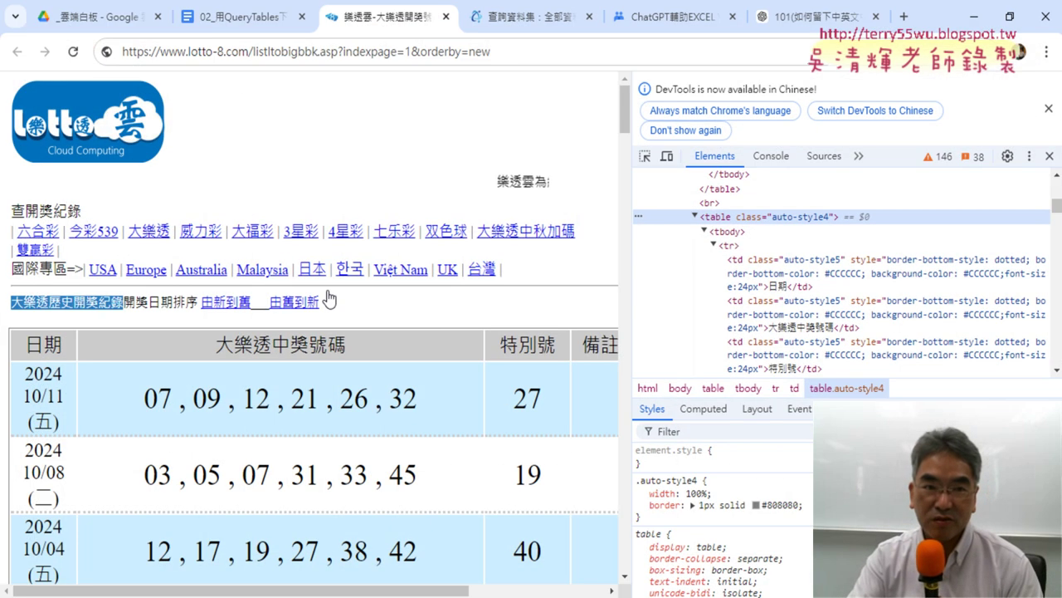
left_click(239, 21)
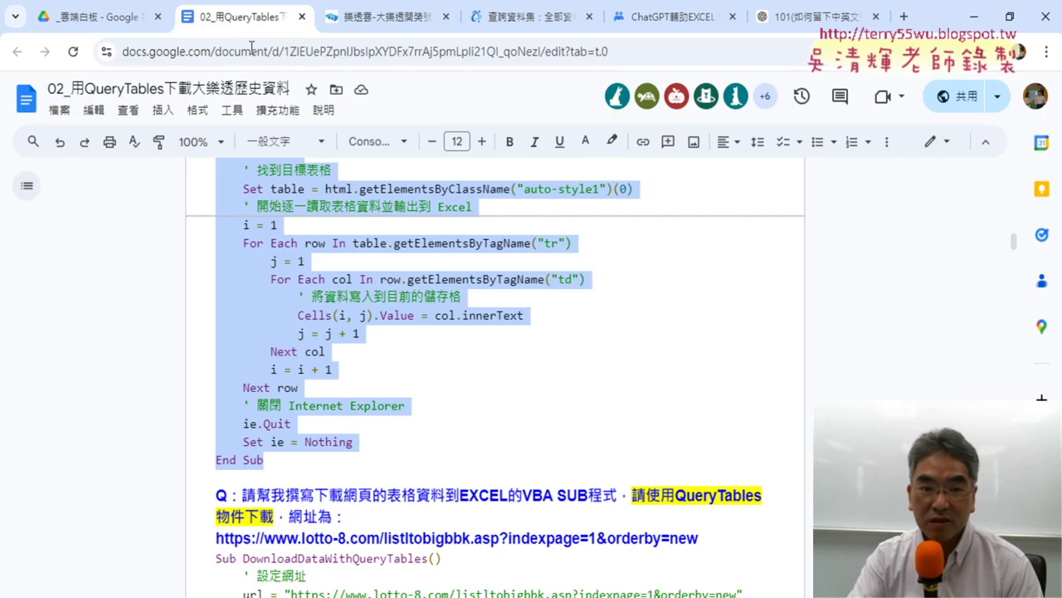
scroll(439, 315, "up", 3)
scroll(373, 314, "up", 3)
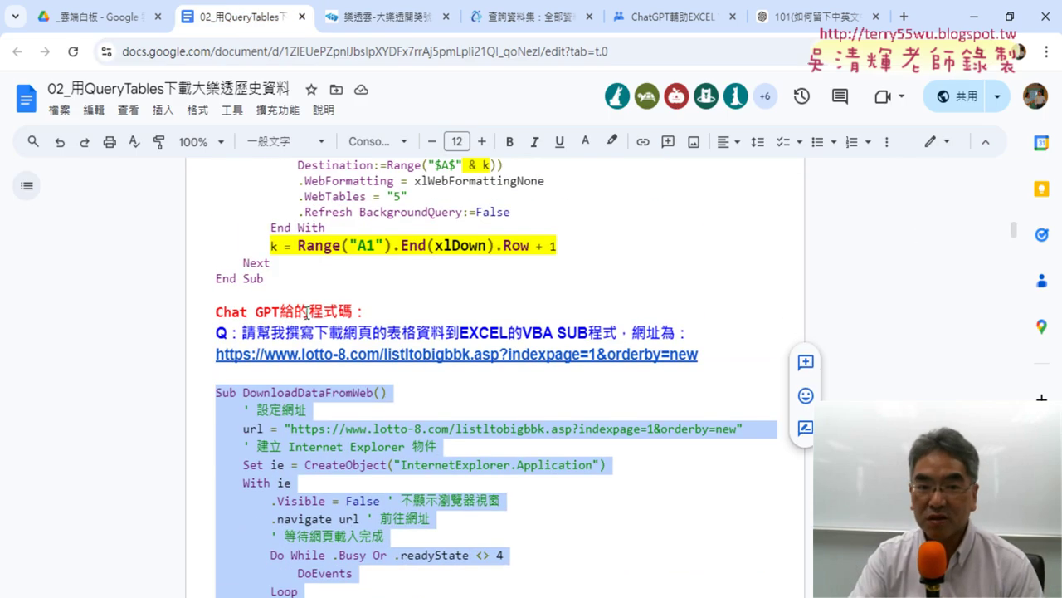
left_click_drag(241, 336, 710, 353)
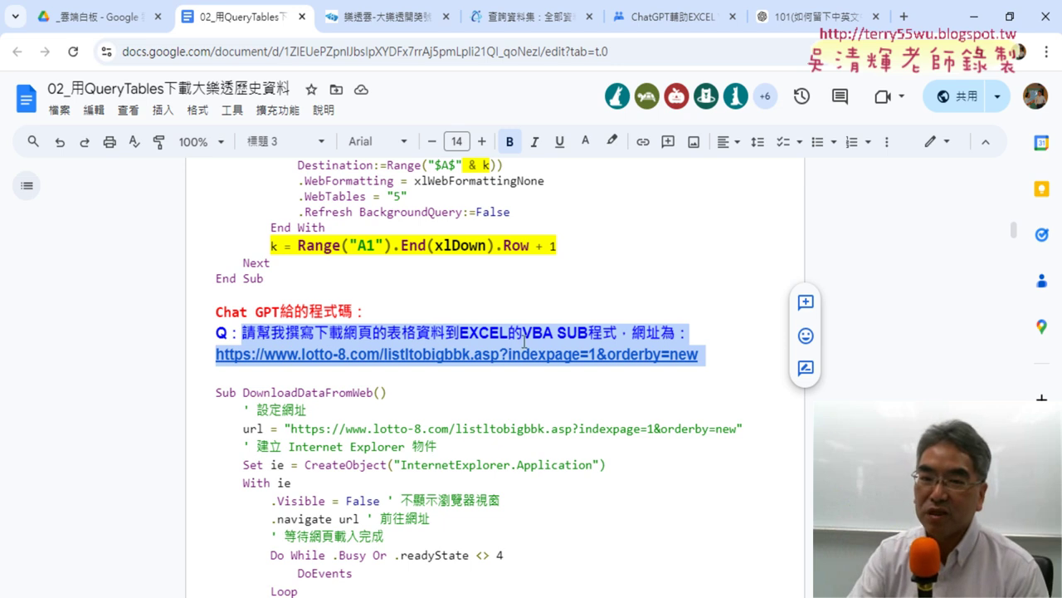
left_click(726, 335)
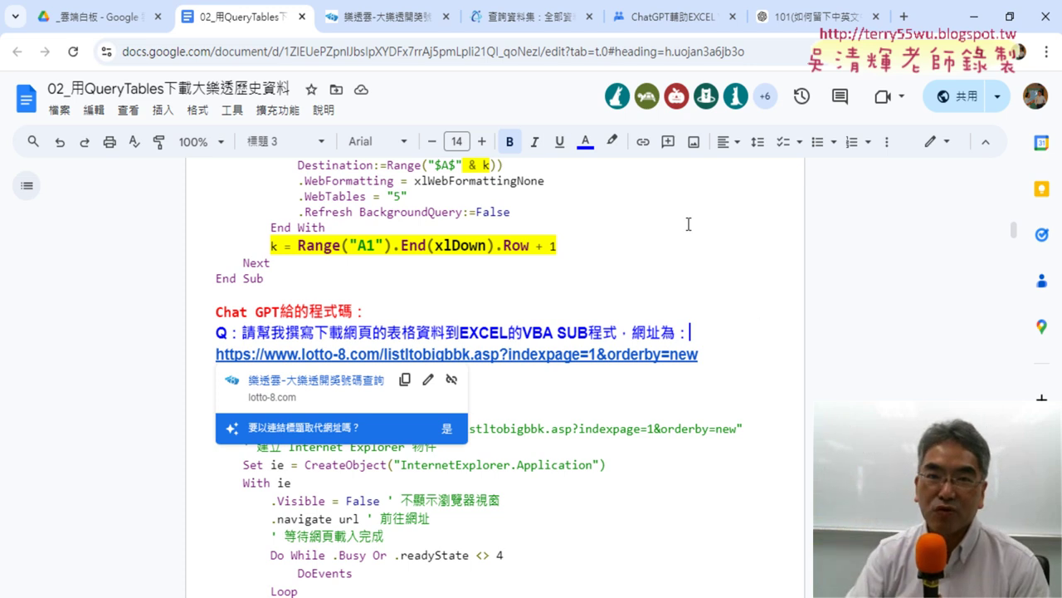
left_click(391, 21)
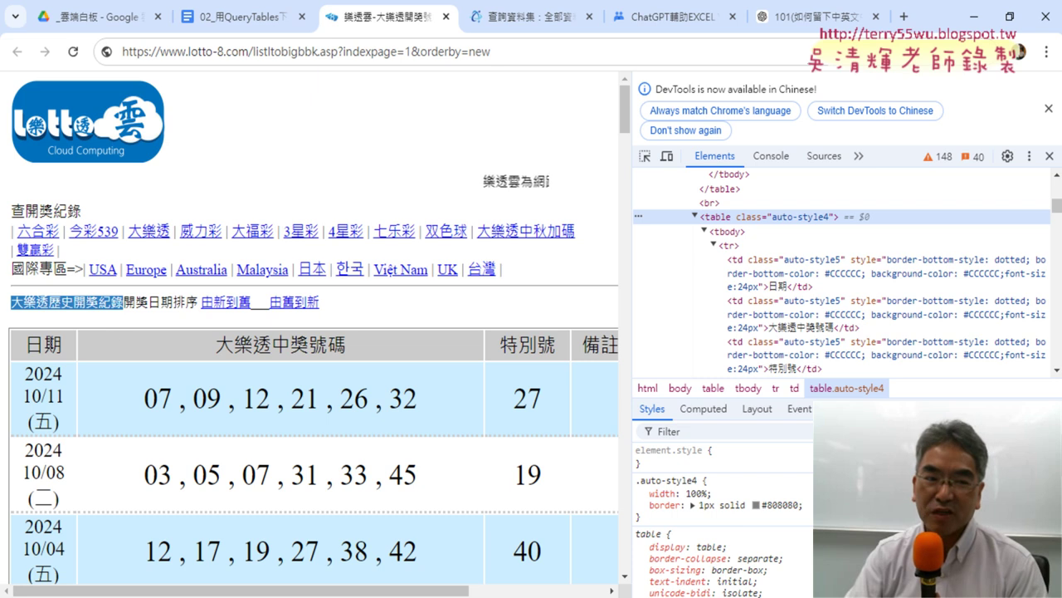
right_click(55, 342)
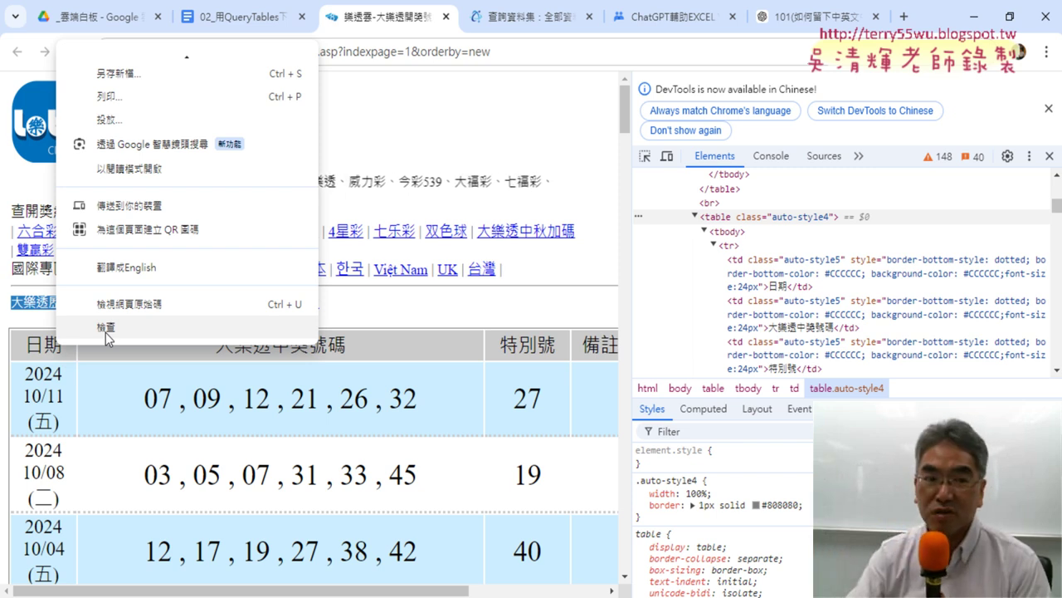
left_click(105, 332)
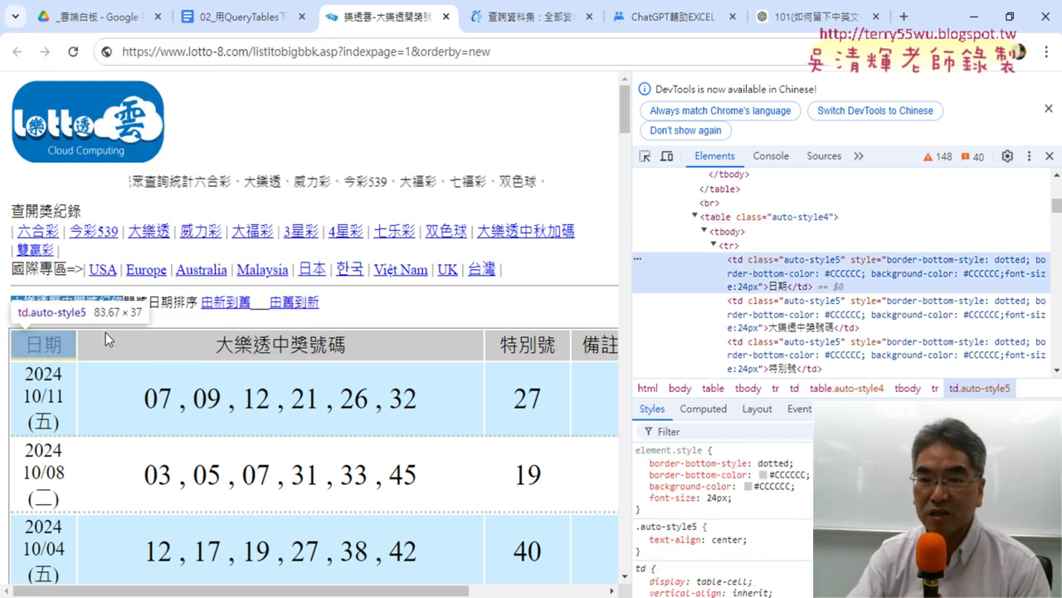
left_click(716, 217)
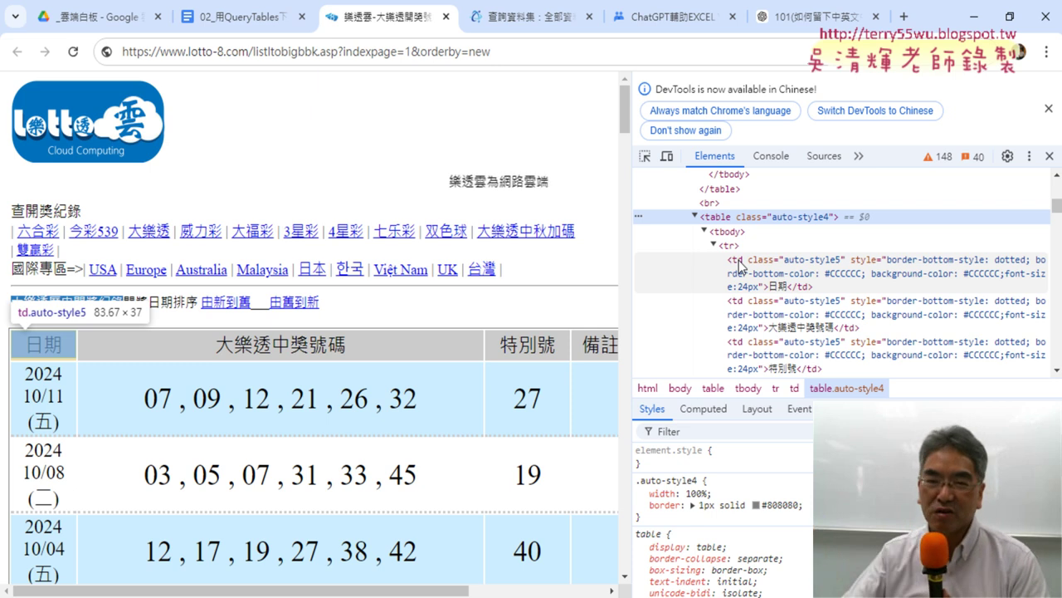
Return to the VBA notes and select the phrase requesting QueryTables usage
left_click(241, 26)
scroll(482, 253, "up", 1)
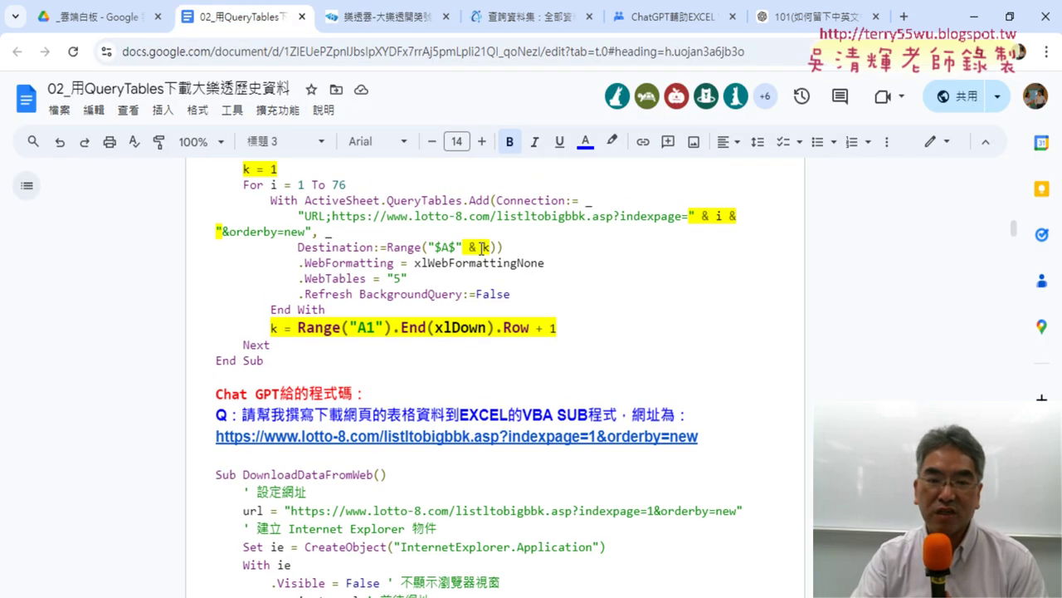
scroll(481, 249, "up", 1)
scroll(482, 245, "down", 3)
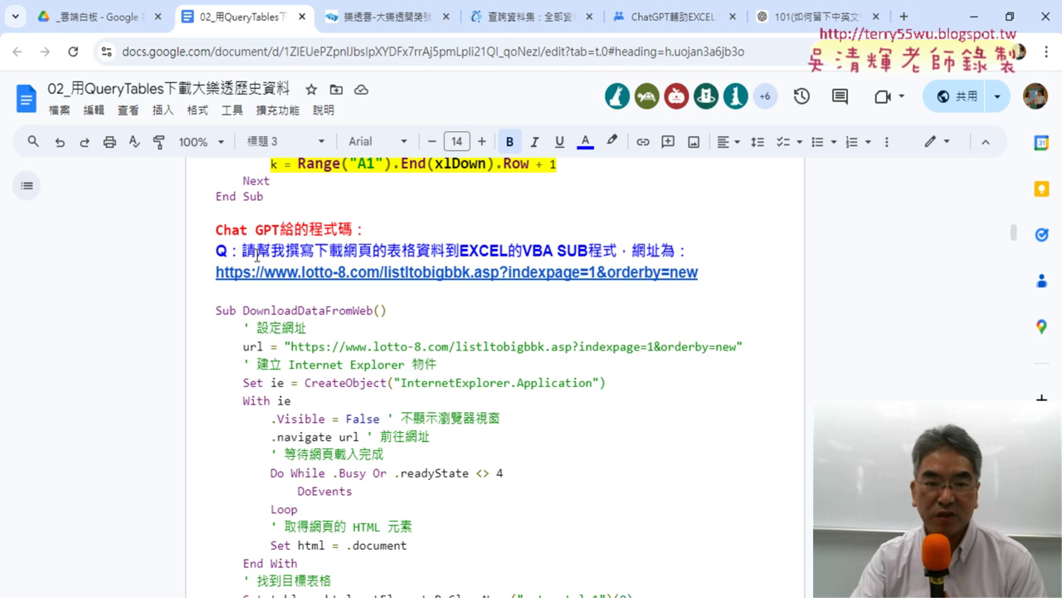
scroll(680, 312, "down", 1)
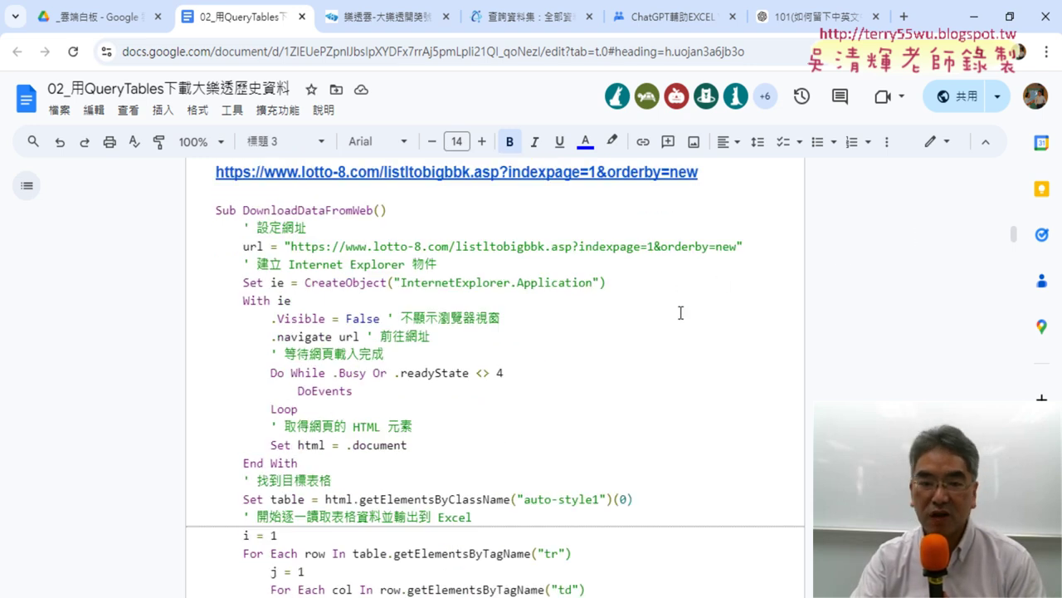
scroll(681, 312, "down", 3)
scroll(681, 307, "down", 3)
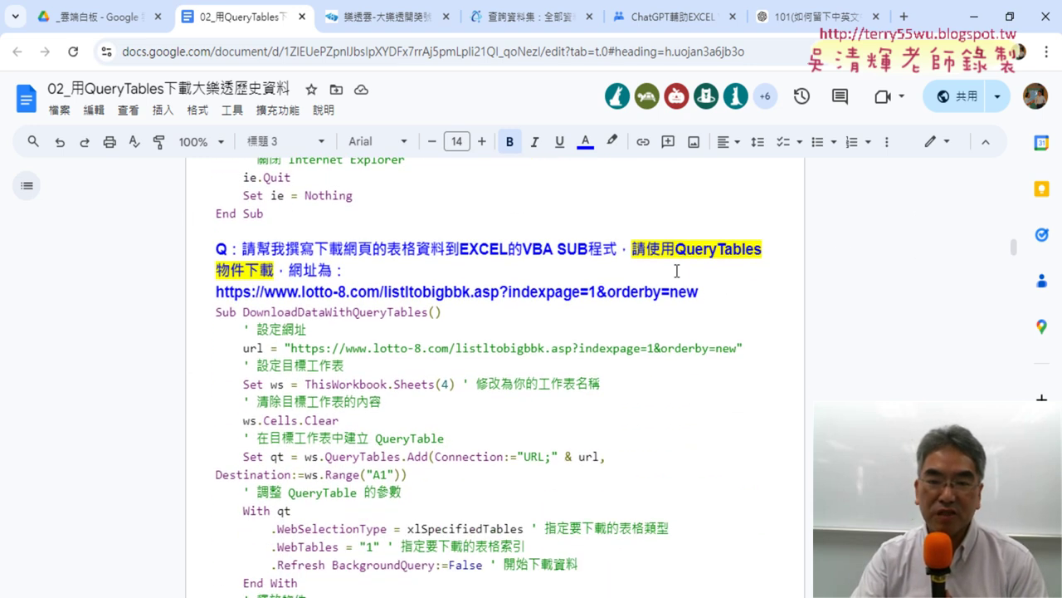
mouse_move(632, 249)
left_mouse_down()
mouse_move(734, 257)
mouse_move(275, 276)
left_mouse_up()
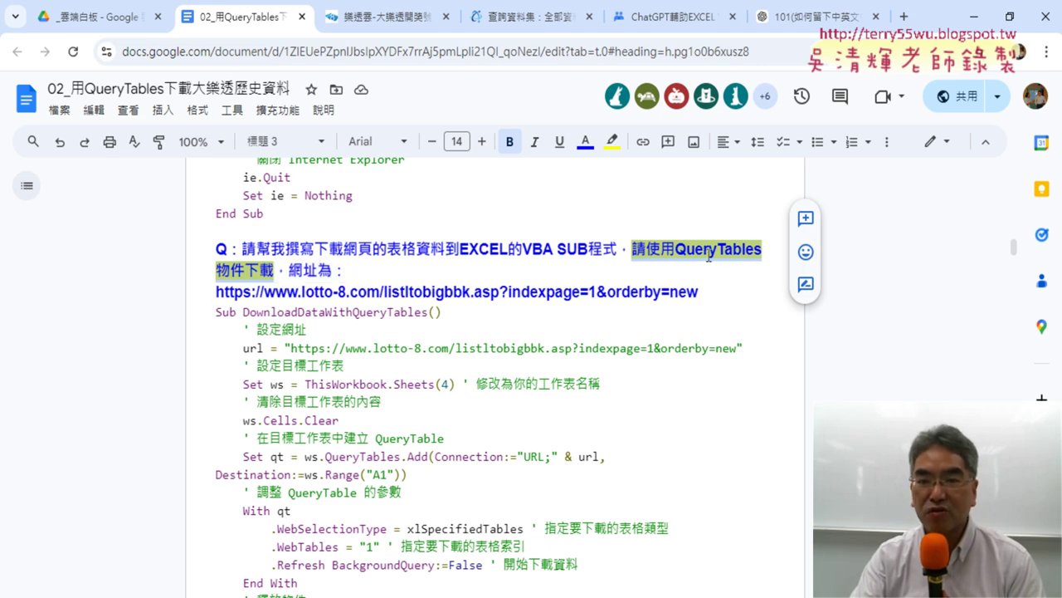
Move down to the 需解決 list and select its first item about extra header rows
scroll(718, 303, "down", 1)
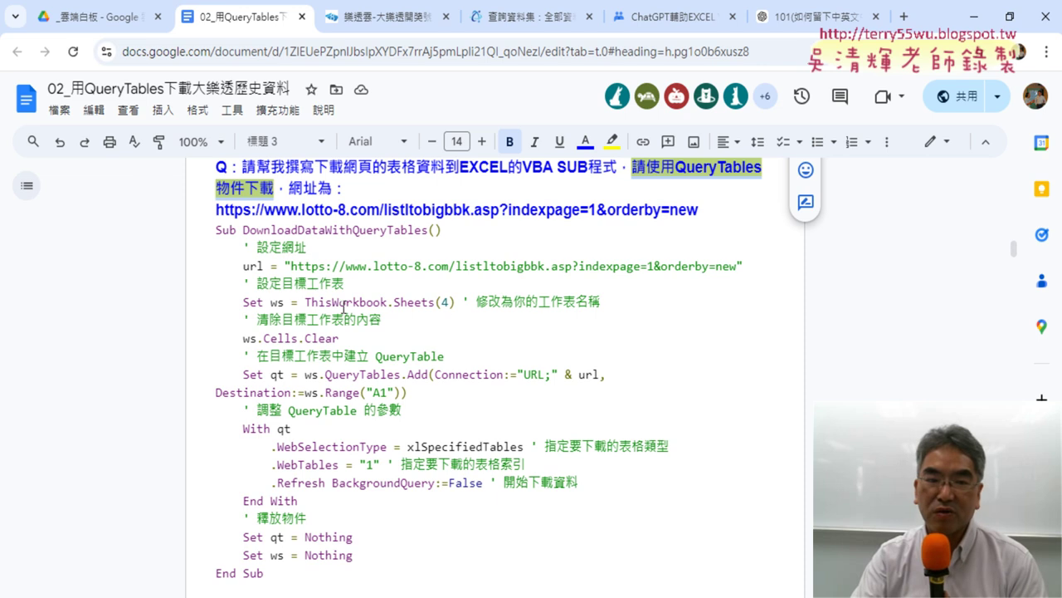
scroll(608, 339, "down", 1)
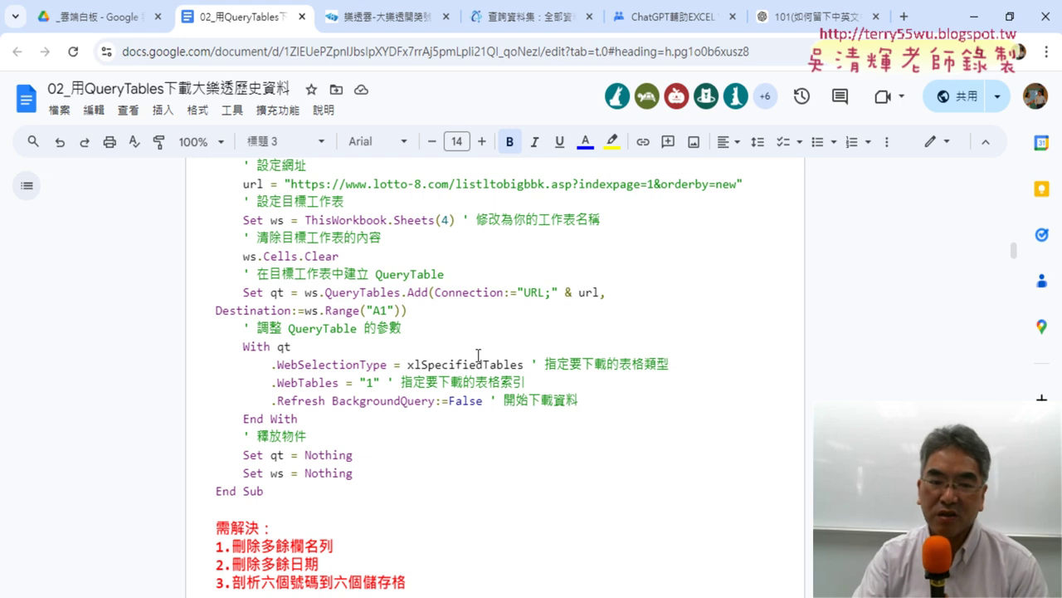
scroll(482, 356, "down", 1)
scroll(513, 348, "down", 1)
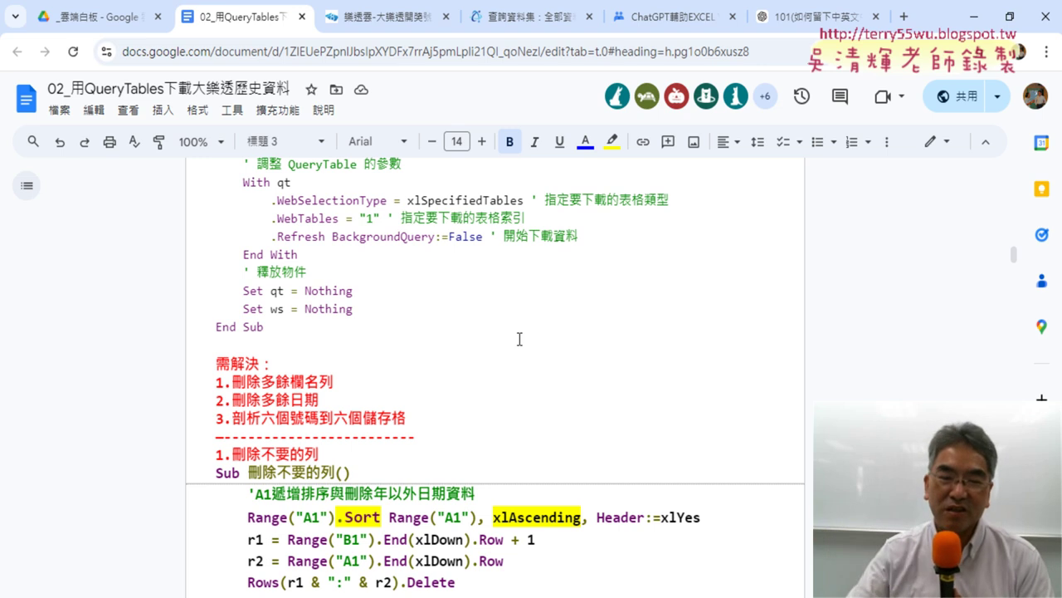
scroll(465, 340, "down", 2)
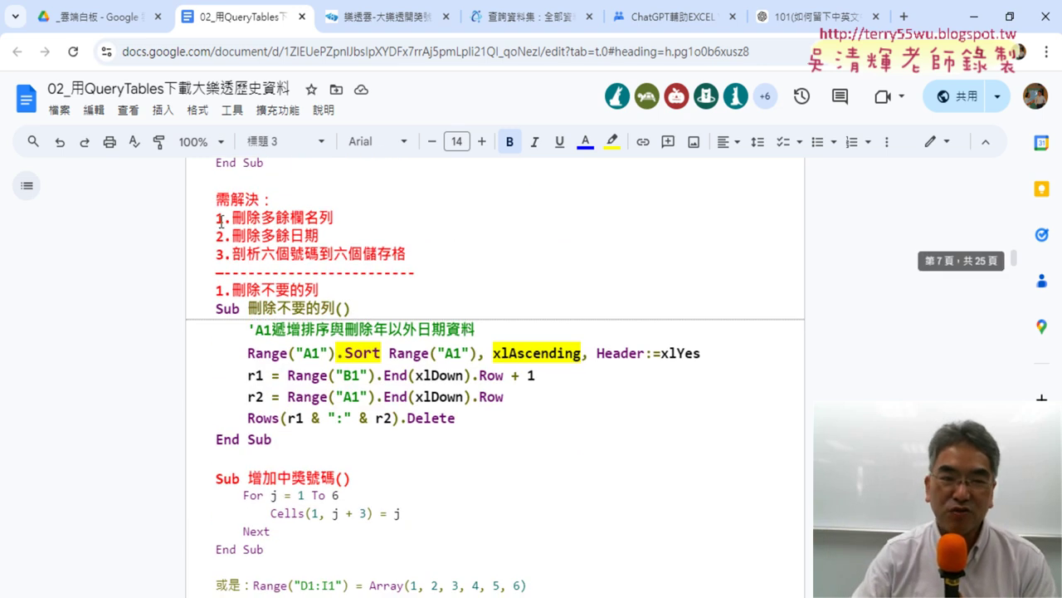
left_click_drag(233, 217, 334, 218)
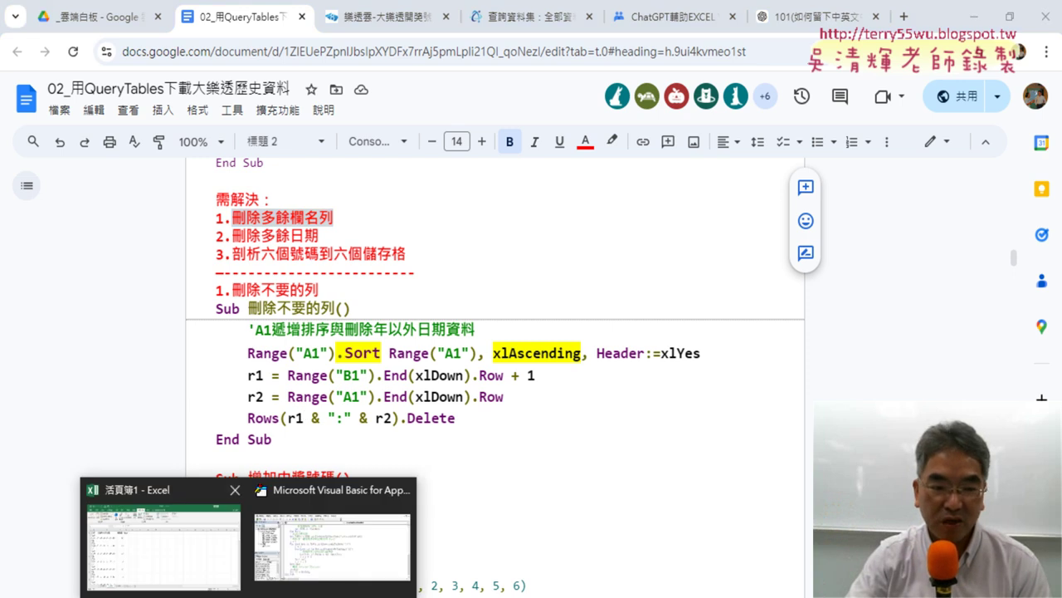
Bring up the Excel workbook and select header row 1, then the repeated header row 92
left_click(191, 559)
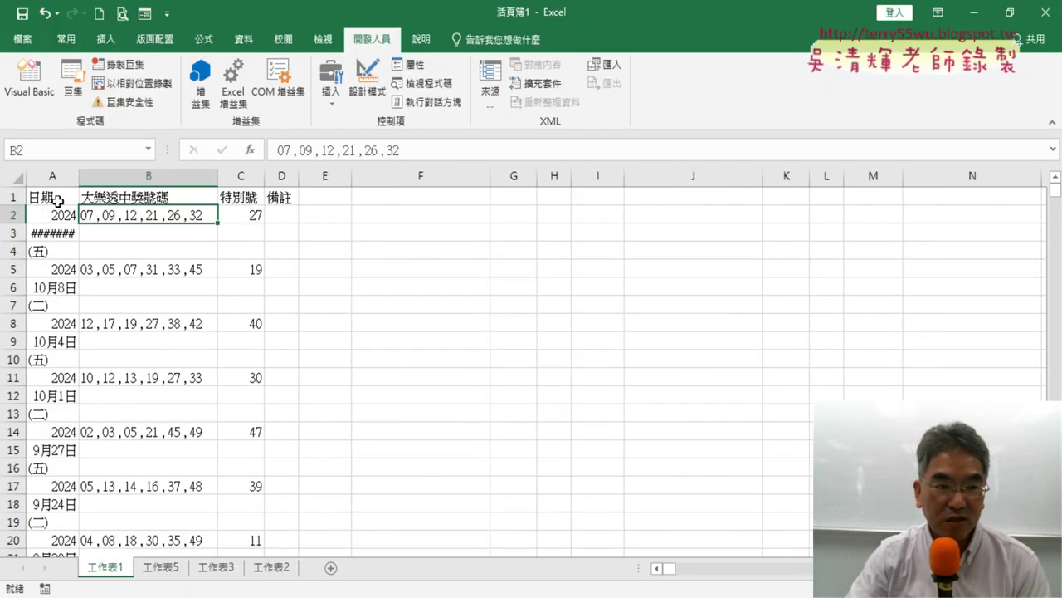
left_click(15, 197)
scroll(162, 352, "down", 4)
scroll(162, 353, "down", 8)
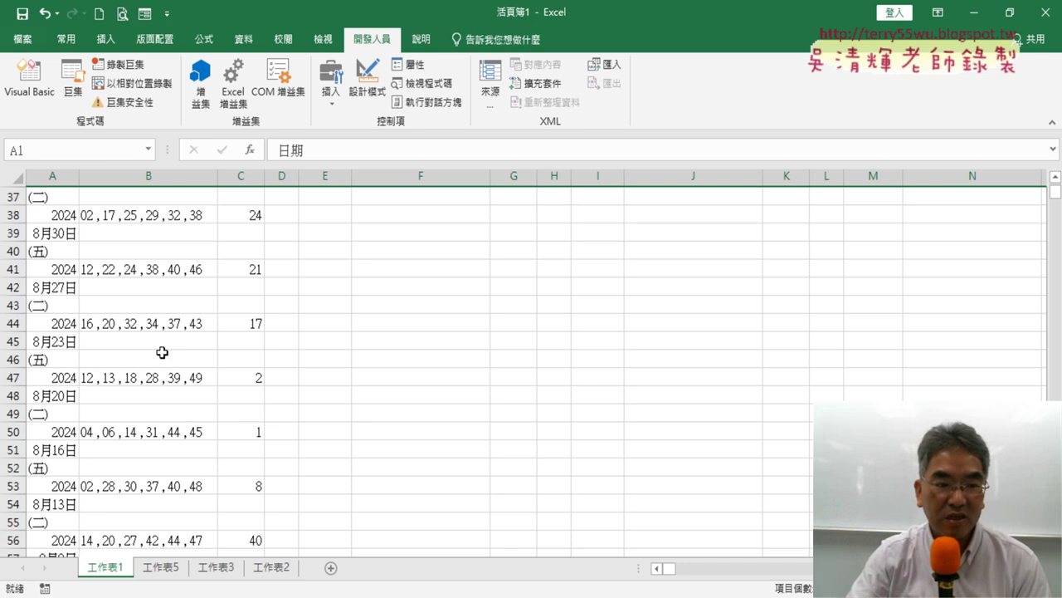
scroll(162, 352, "down", 8)
scroll(162, 353, "down", 8)
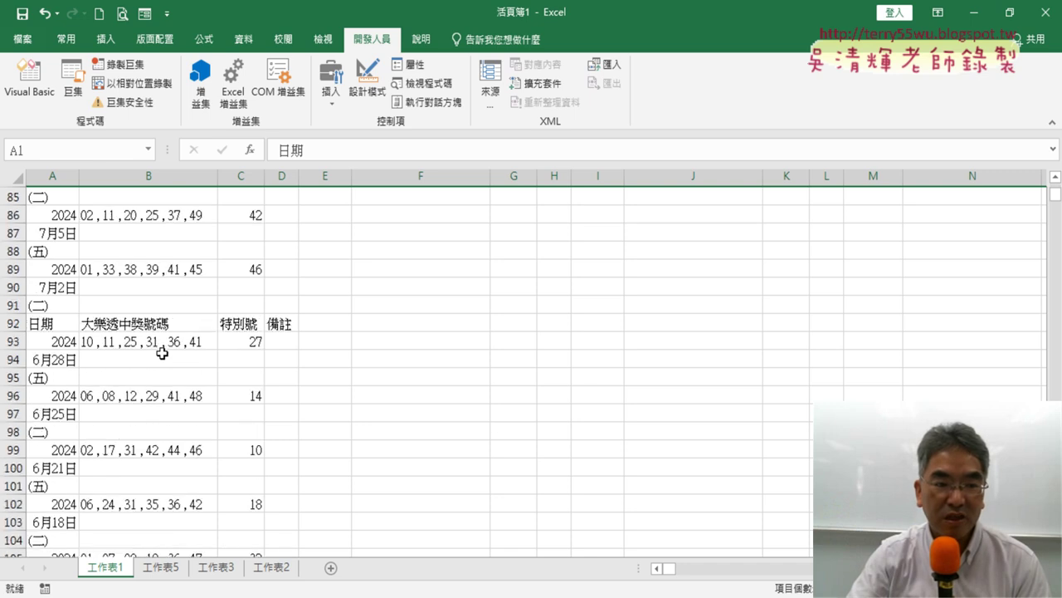
left_click(13, 323)
Select the repeated header row 183, then go back and select the original header row 1
scroll(284, 349, "down", 4)
scroll(284, 348, "down", 7)
scroll(284, 349, "down", 6)
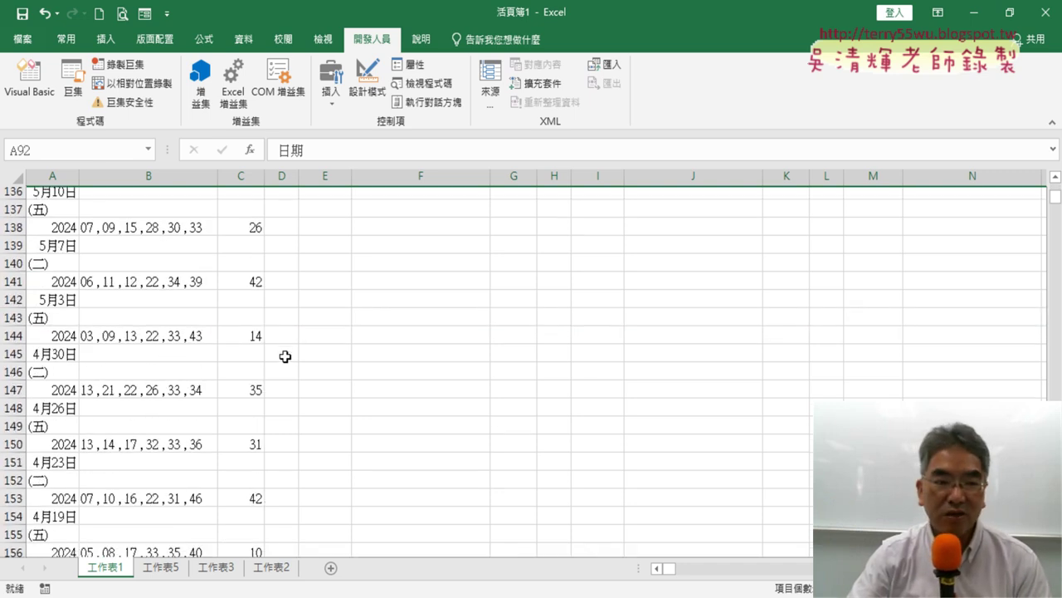
scroll(285, 356, "down", 8)
scroll(284, 356, "down", 8)
scroll(274, 332, "up", 2)
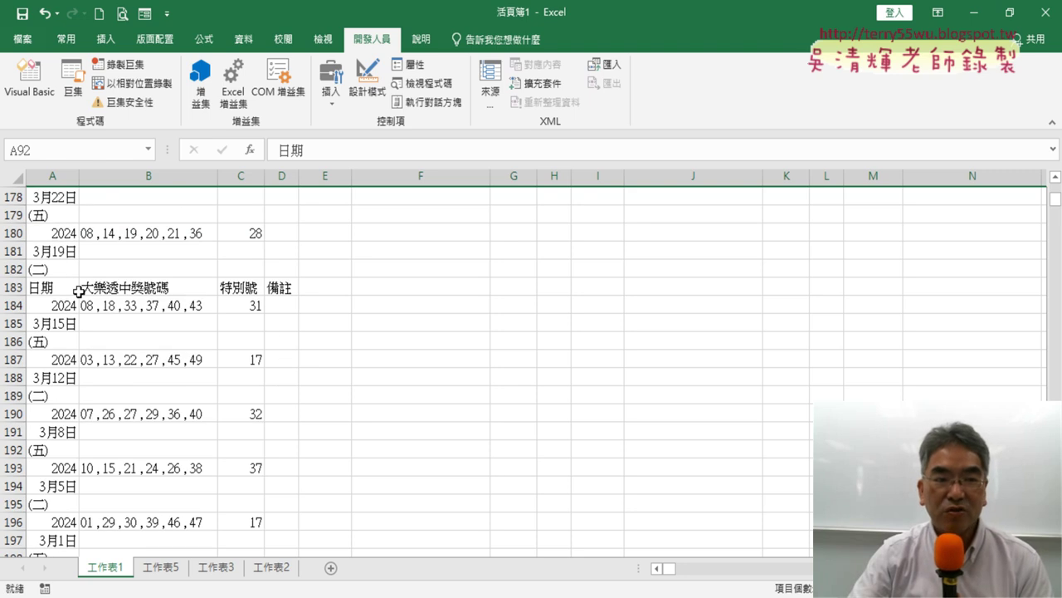
left_click(13, 287)
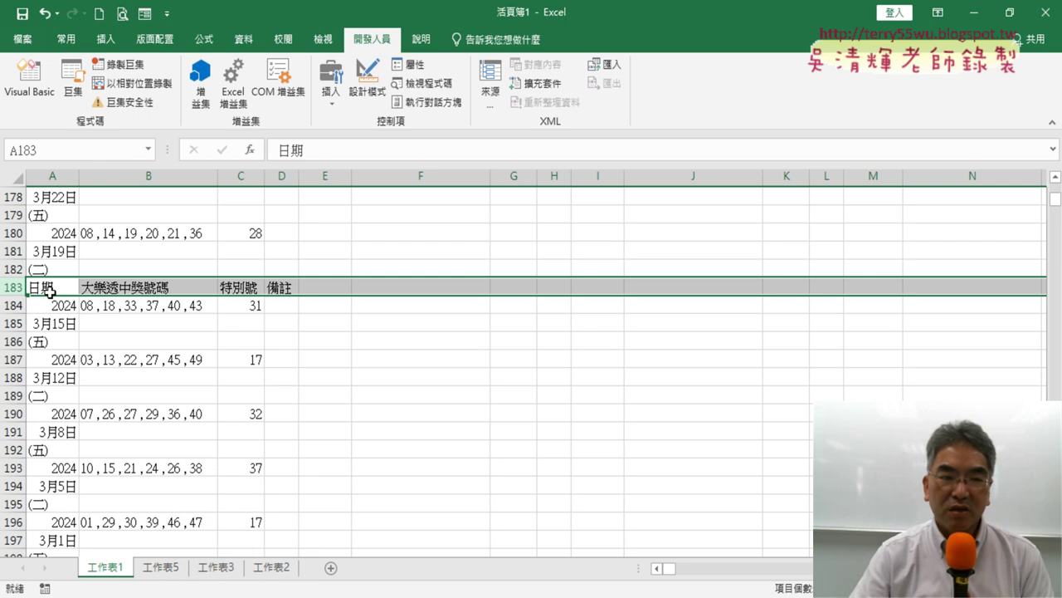
scroll(50, 290, "up", 5)
scroll(154, 335, "up", 4)
scroll(124, 316, "up", 4)
scroll(83, 251, "up", 1)
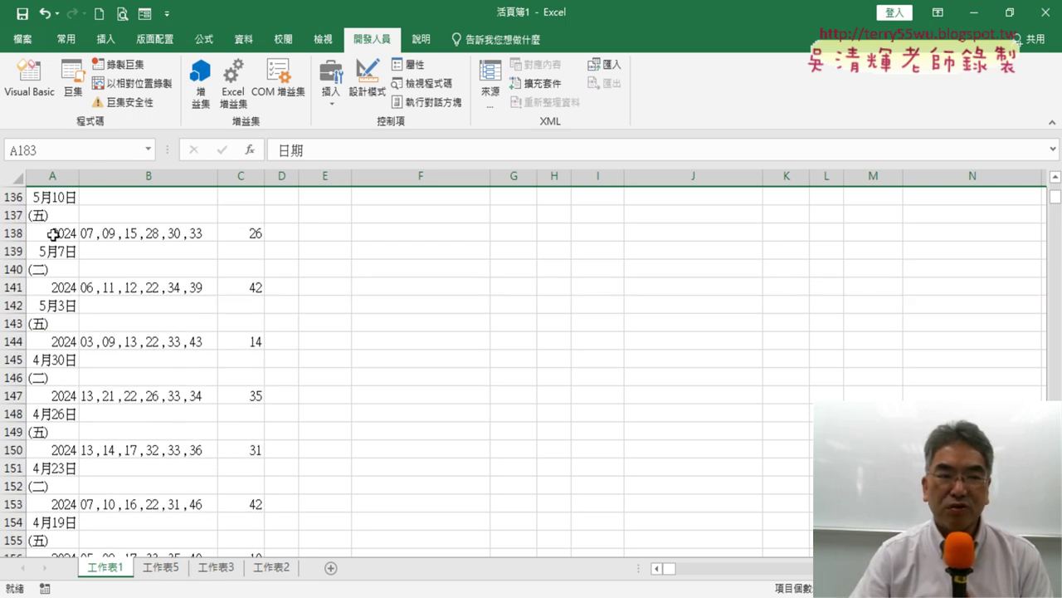
scroll(52, 241, "down", 3)
scroll(51, 316, "down", 3)
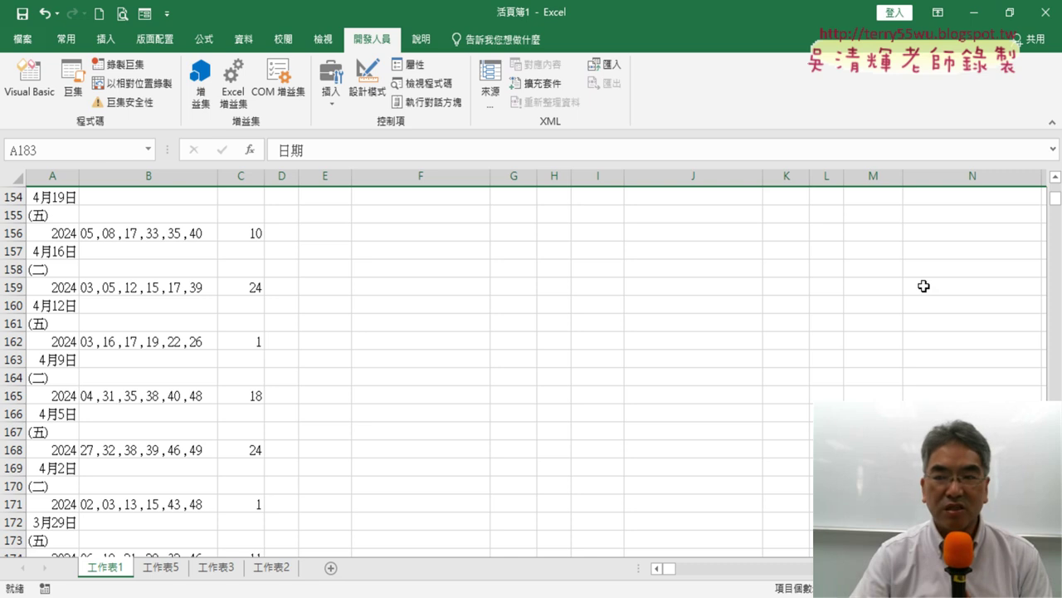
left_click_drag(1052, 199, 1052, 187)
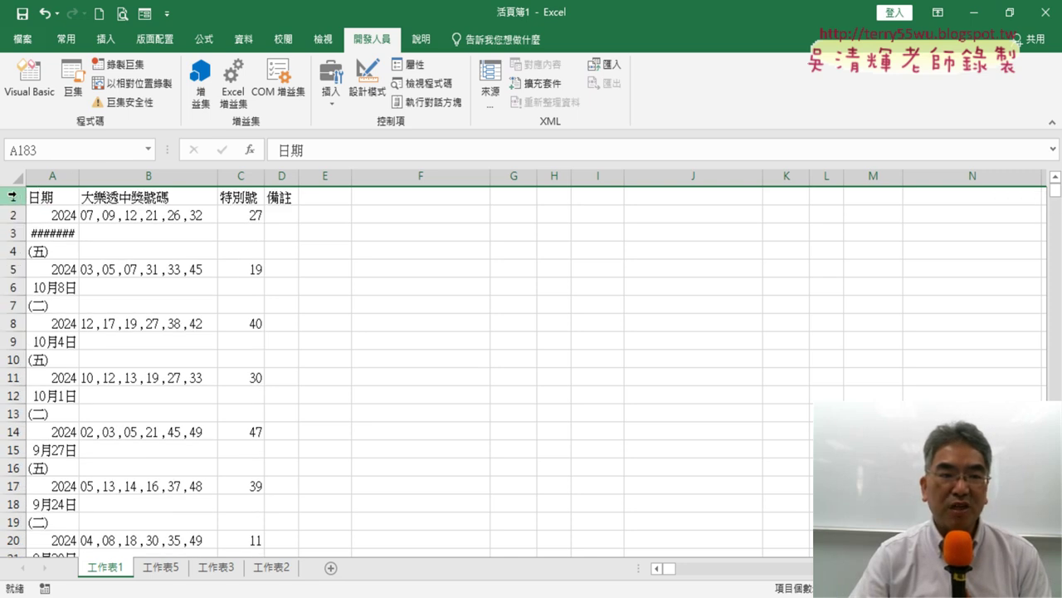
left_click(13, 196)
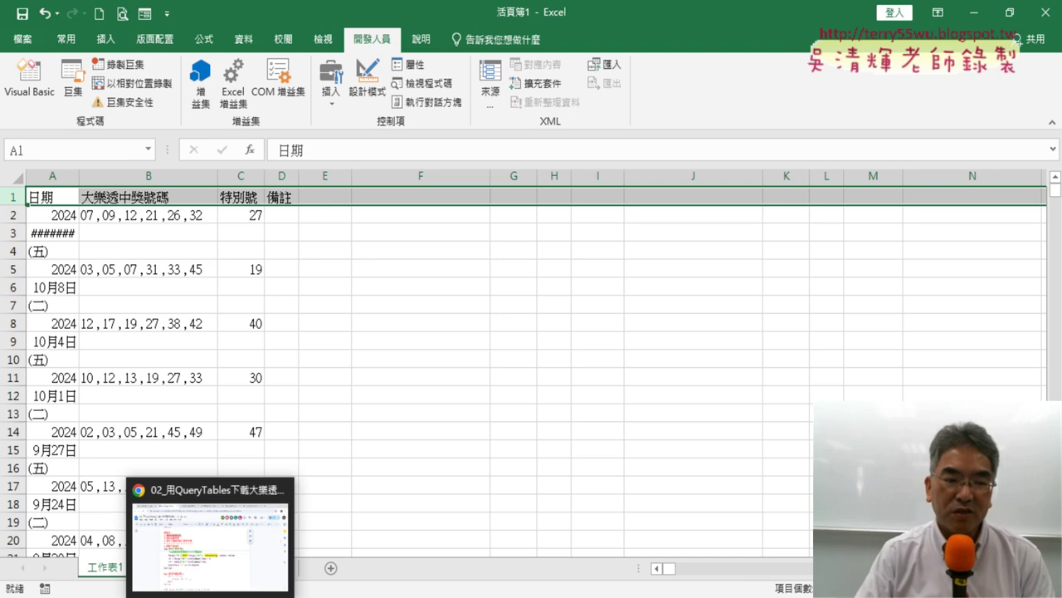
left_click(217, 570)
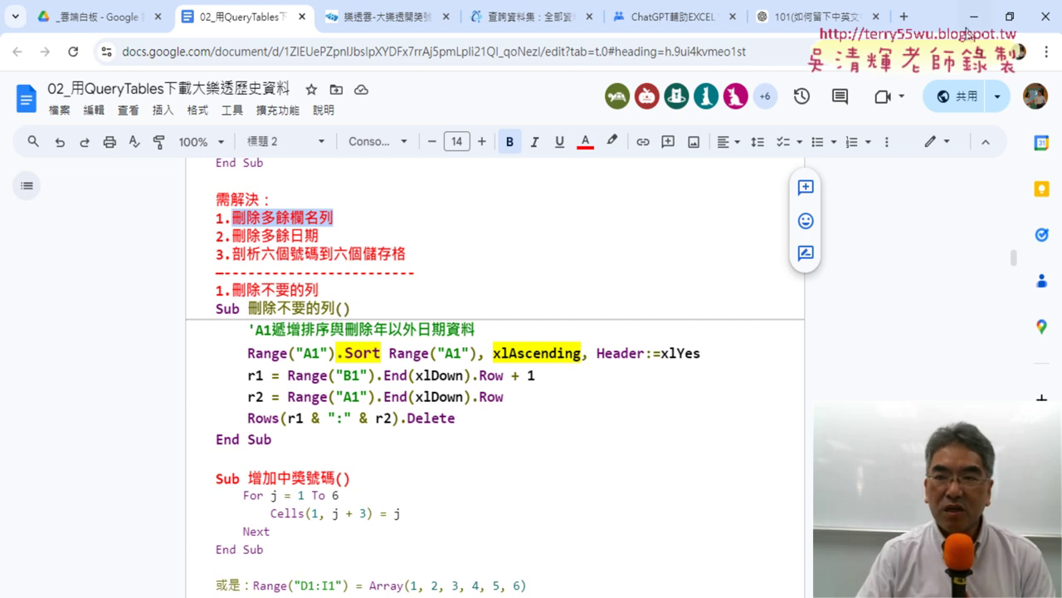
left_click(974, 16)
left_click(53, 199)
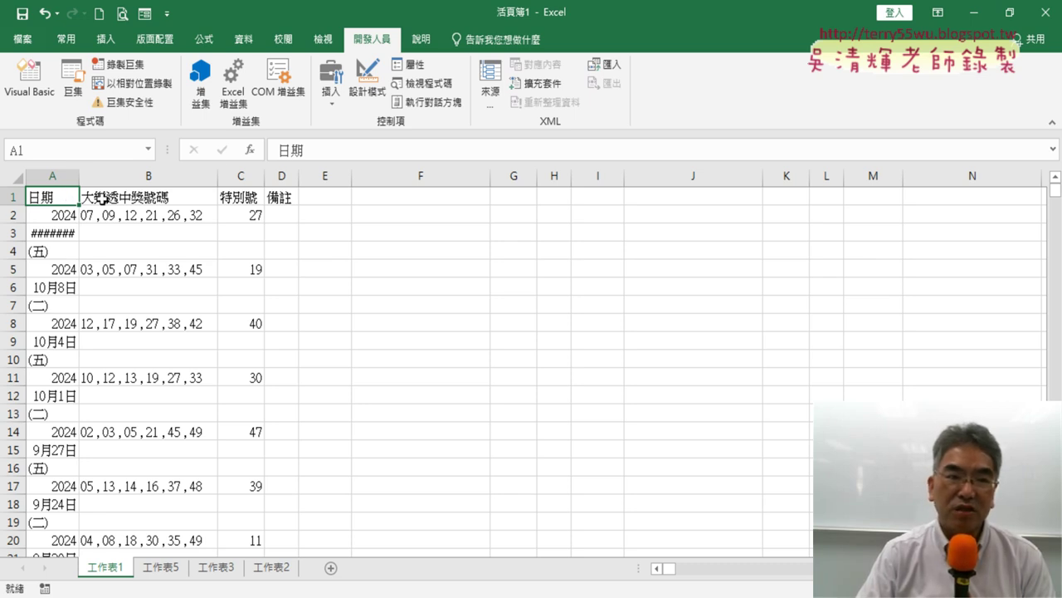
Sort the draw history A to Z, then Z to A, grouping the 日期 header rows at the top
left_click(244, 40)
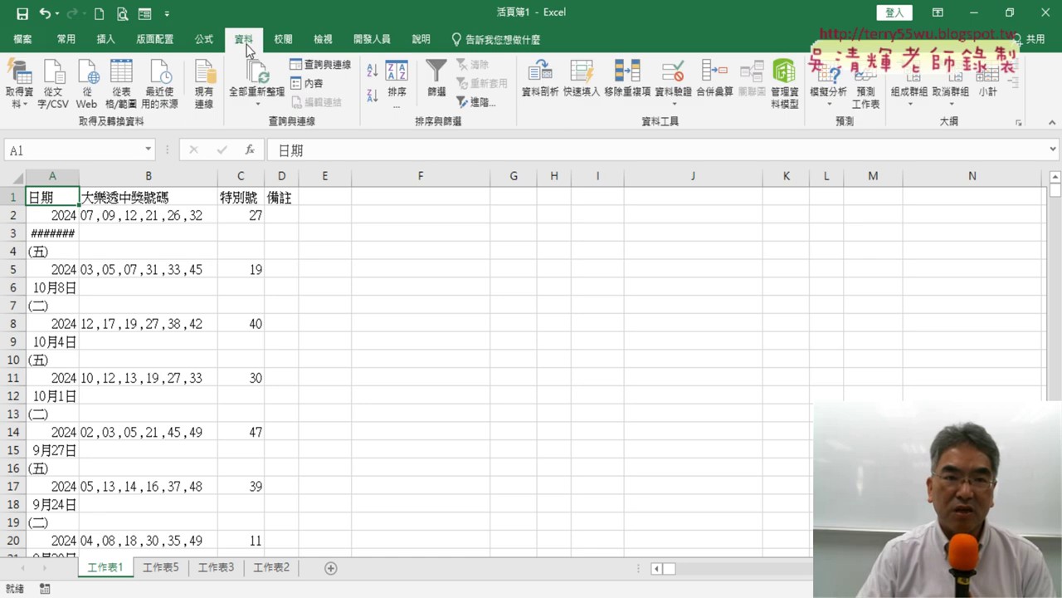
left_click(374, 79)
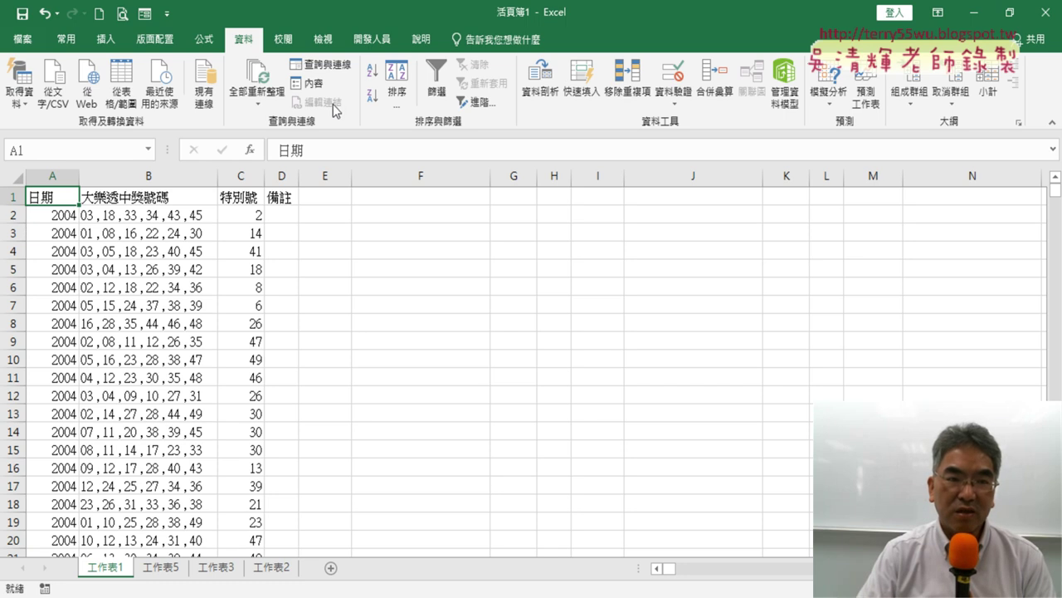
left_click(373, 101)
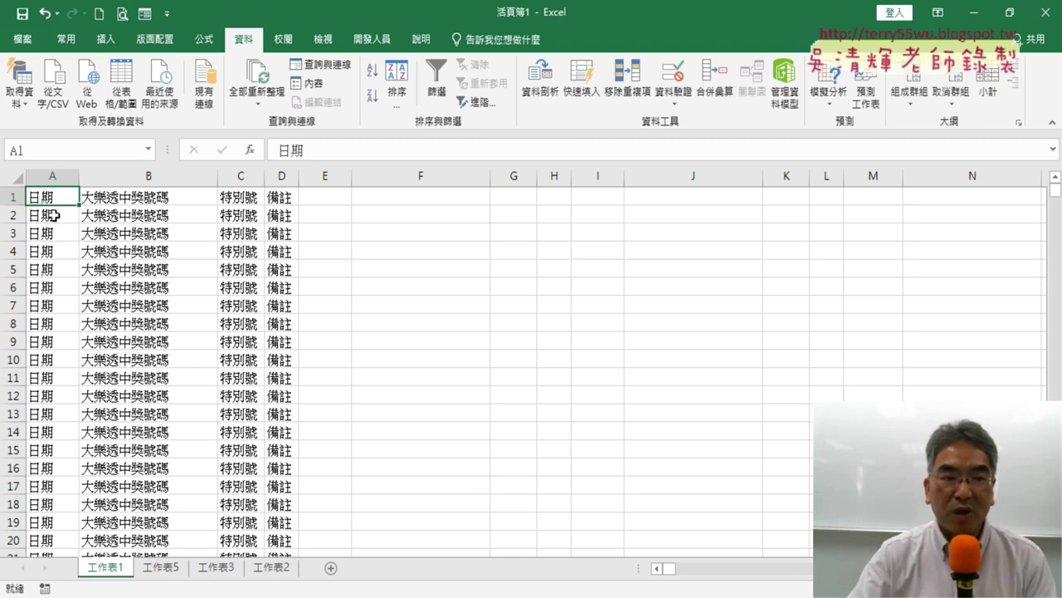
Delete rows 2–76, the duplicate header rows, from sheet 工作表1
scroll(72, 223, "down", 3)
scroll(72, 223, "down", 7)
scroll(73, 222, "down", 8)
scroll(72, 222, "down", 4)
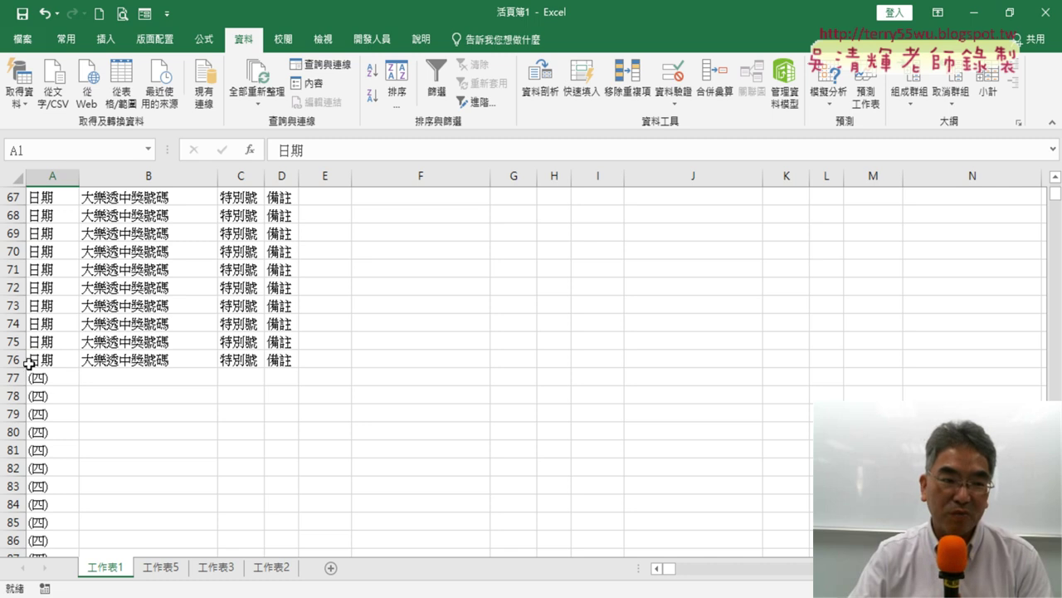
mouse_move(13, 360)
left_mouse_down()
mouse_move(50, 32)
mouse_move(10, 214)
left_mouse_up()
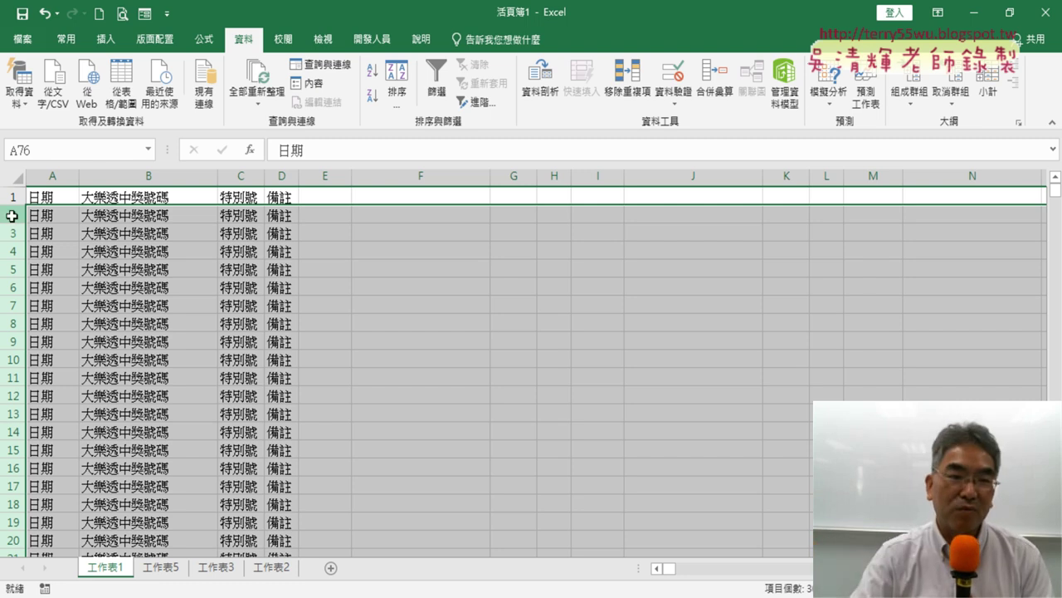
right_click(232, 247)
left_click(295, 383)
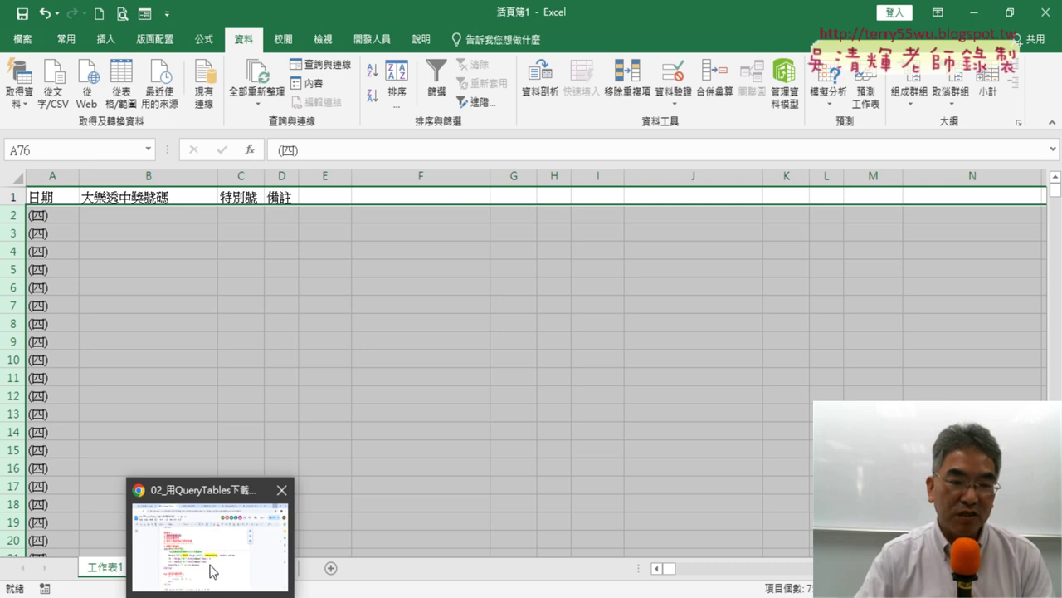
left_click(212, 571)
left_click(403, 349)
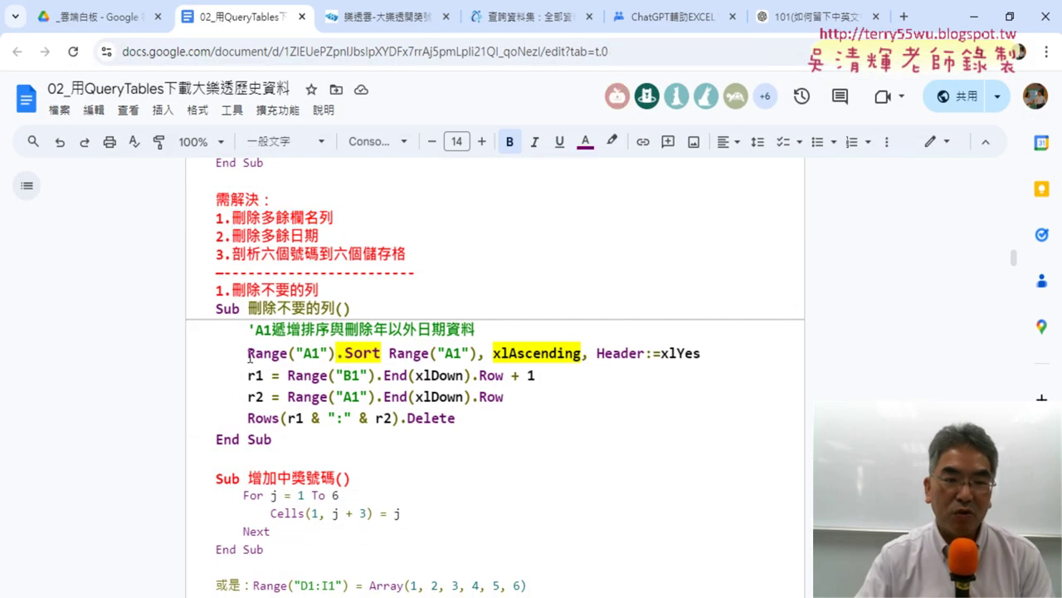
left_click_drag(246, 353, 715, 357)
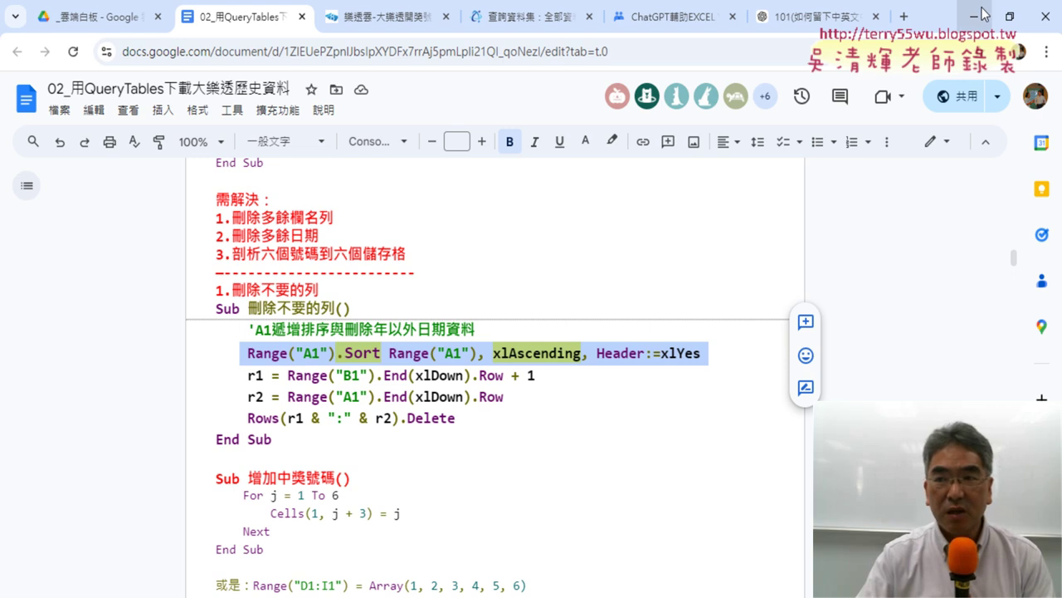
key("alt+Tab")
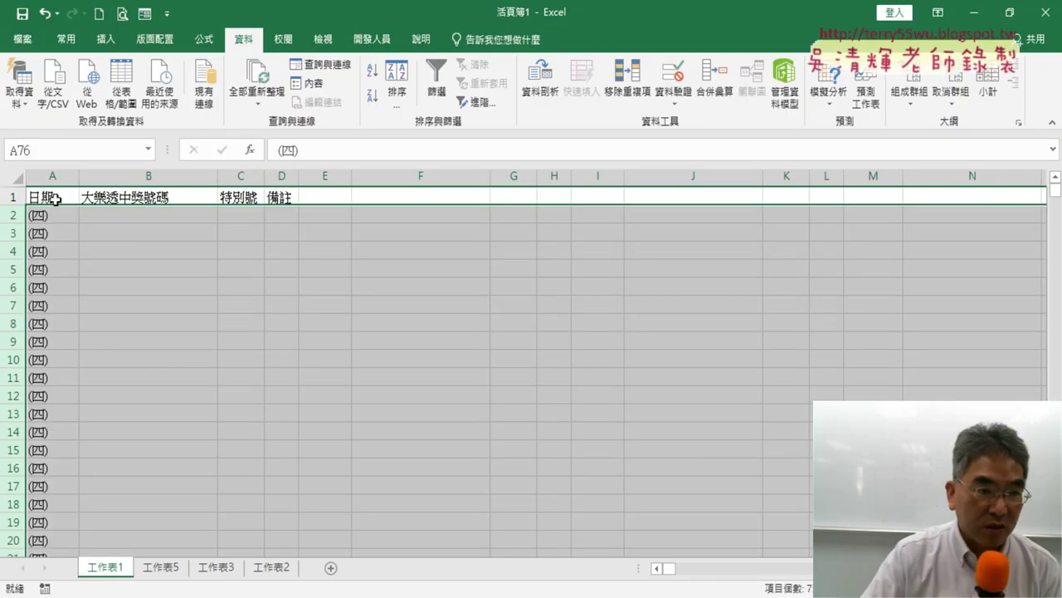
Undo the header-row deletion and both sorts to restore the original 2024-first order, then reselect A1
left_click(60, 199)
key("ctrl+v")
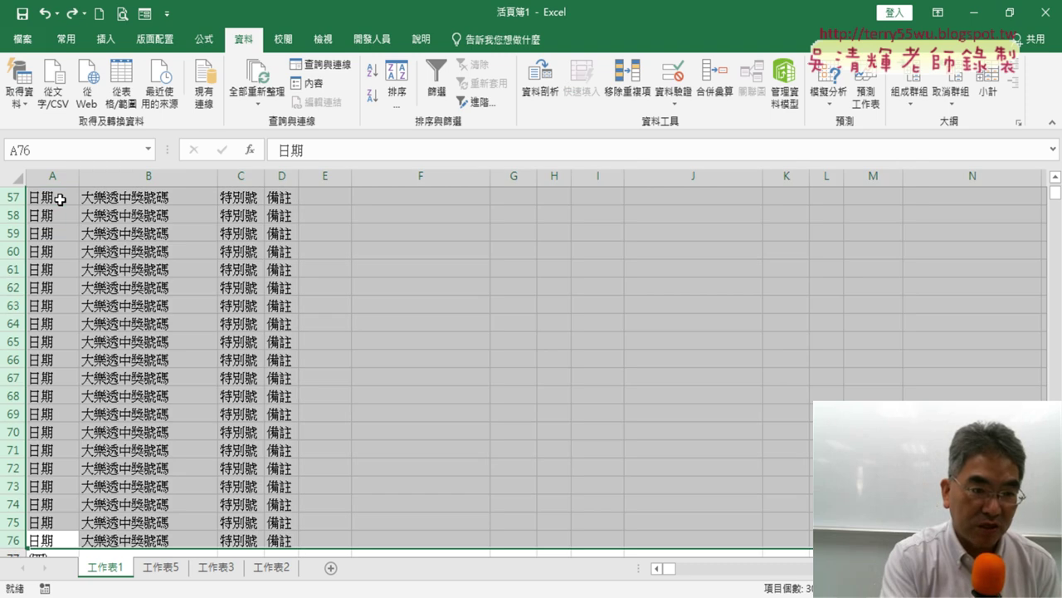
key("ctrl+z")
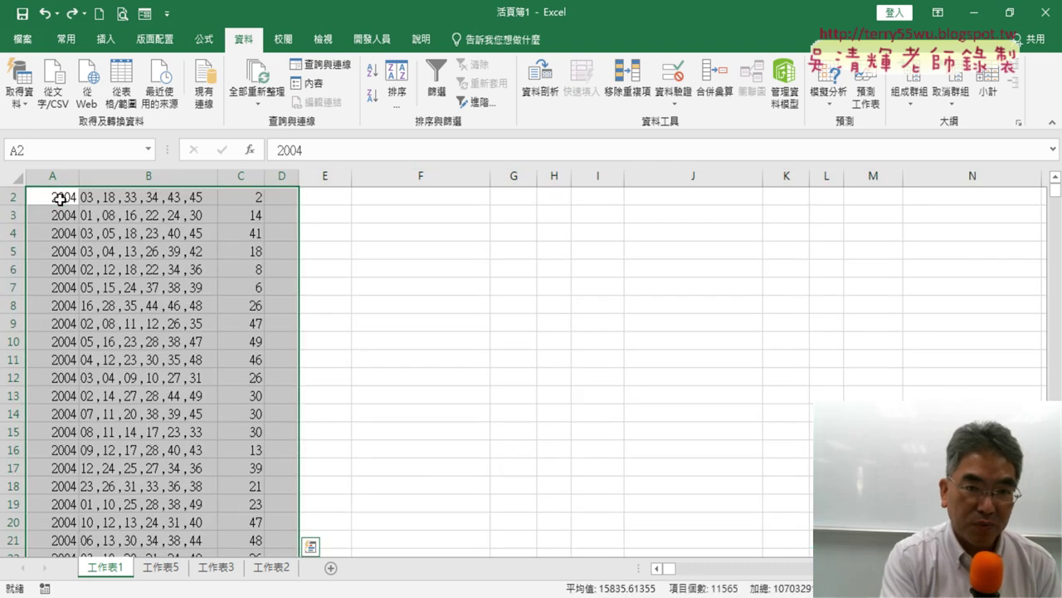
key("ctrl+z")
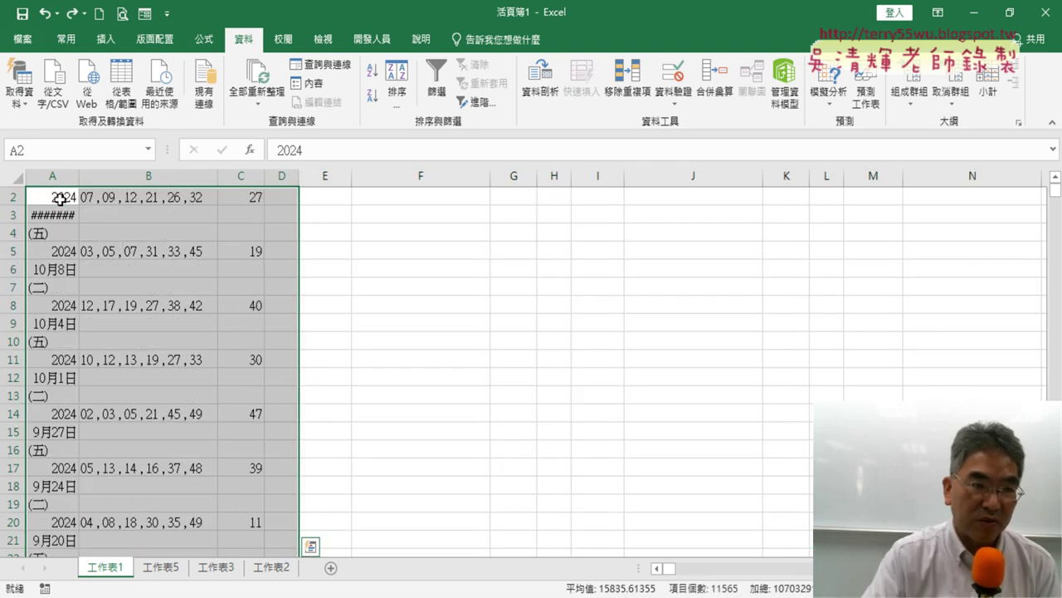
scroll(166, 249, "up", 1)
left_click(52, 197)
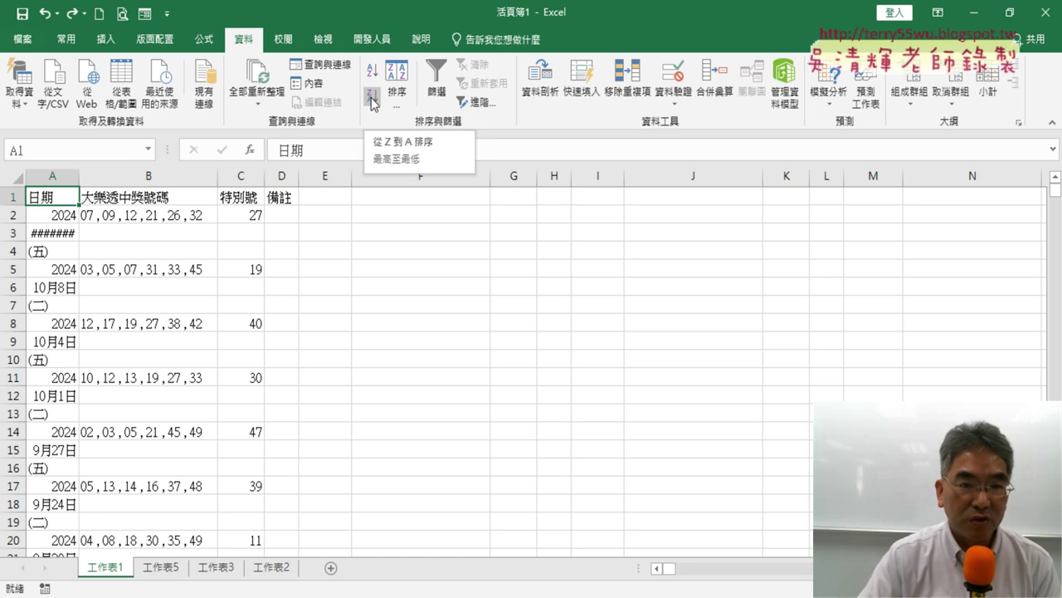
Sort the sheet Z to A again and delete the duplicate header rows 2–76
left_click(372, 101)
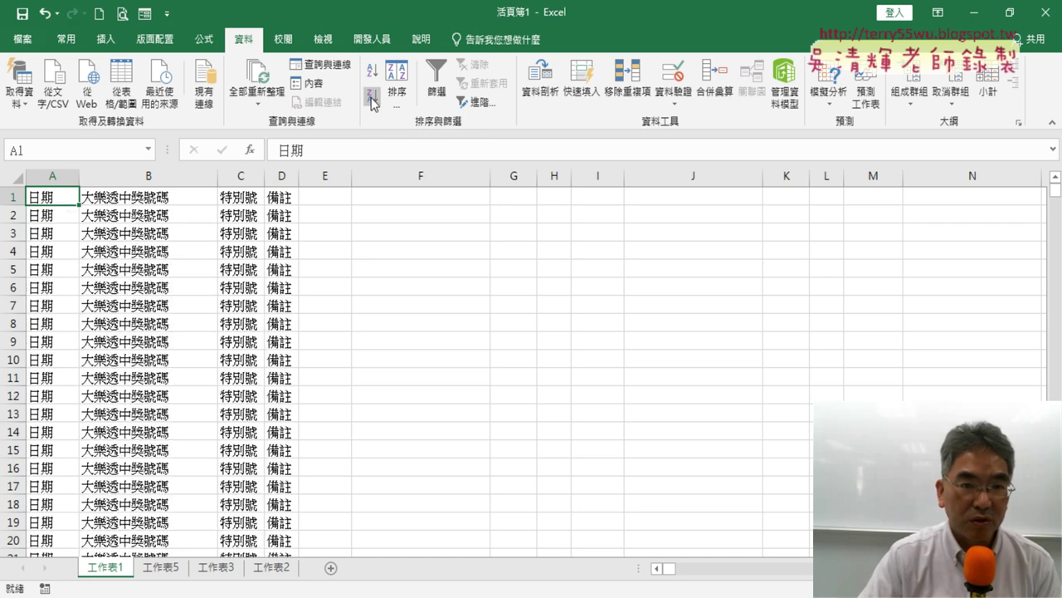
left_click(11, 215)
left_click_drag(33, 224, 42, 206)
scroll(117, 315, "down", 4)
scroll(120, 324, "down", 9)
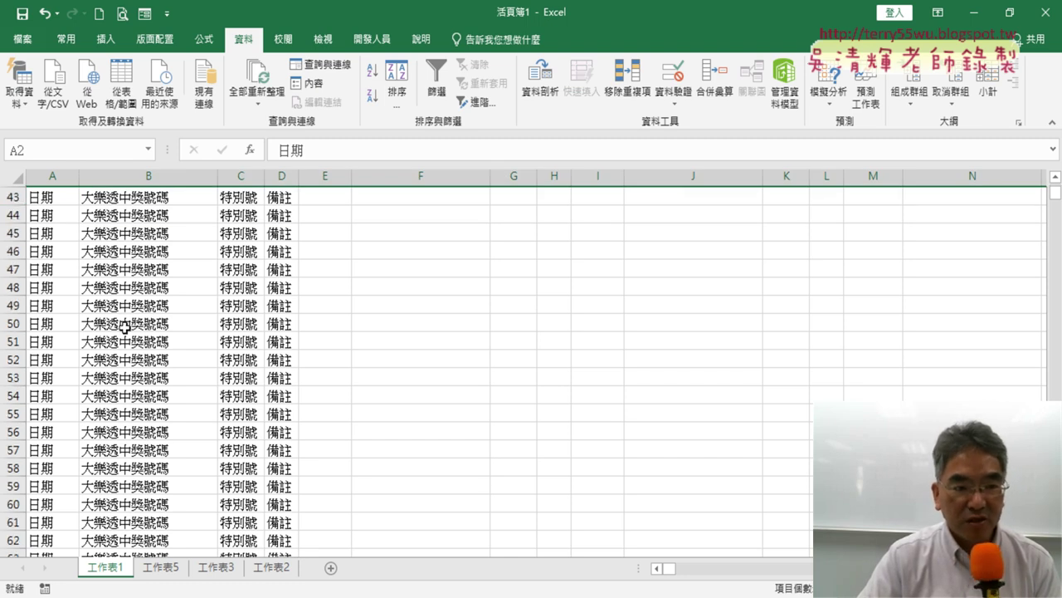
scroll(123, 330, "down", 9)
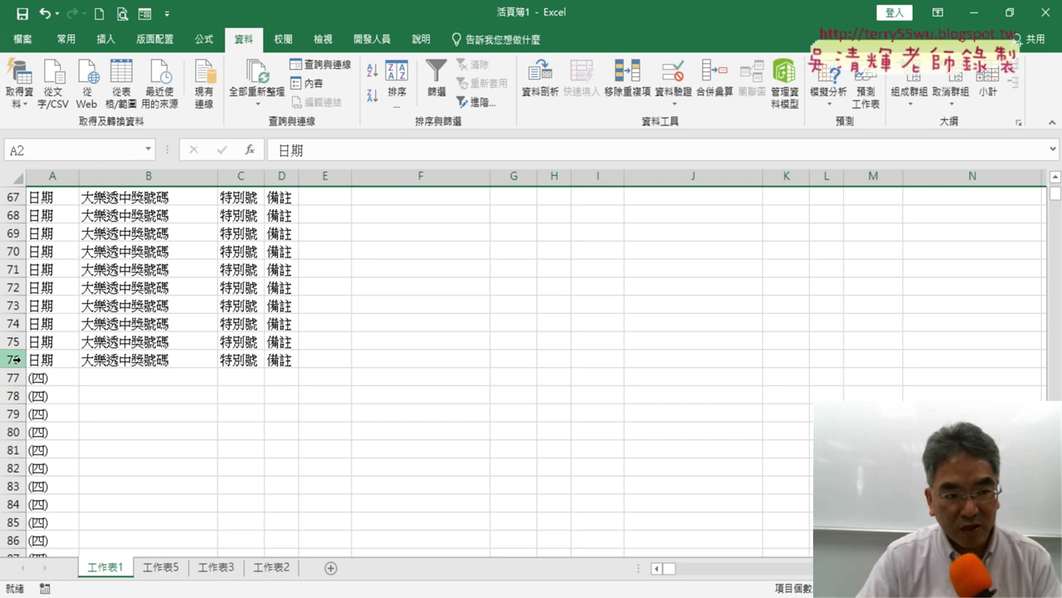
left_click(15, 359, "shift")
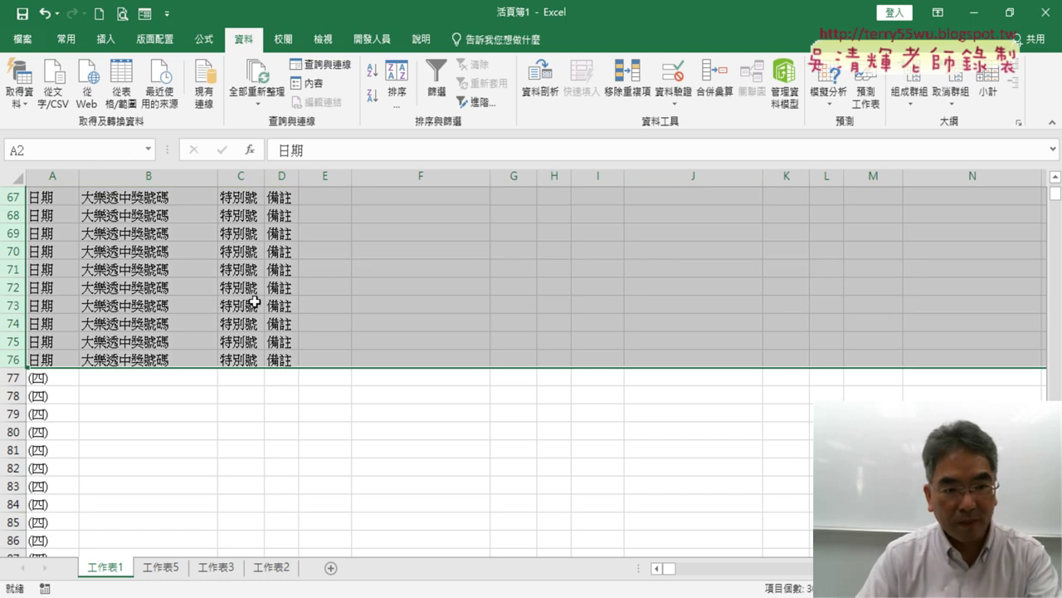
right_click(292, 251)
left_click(324, 384)
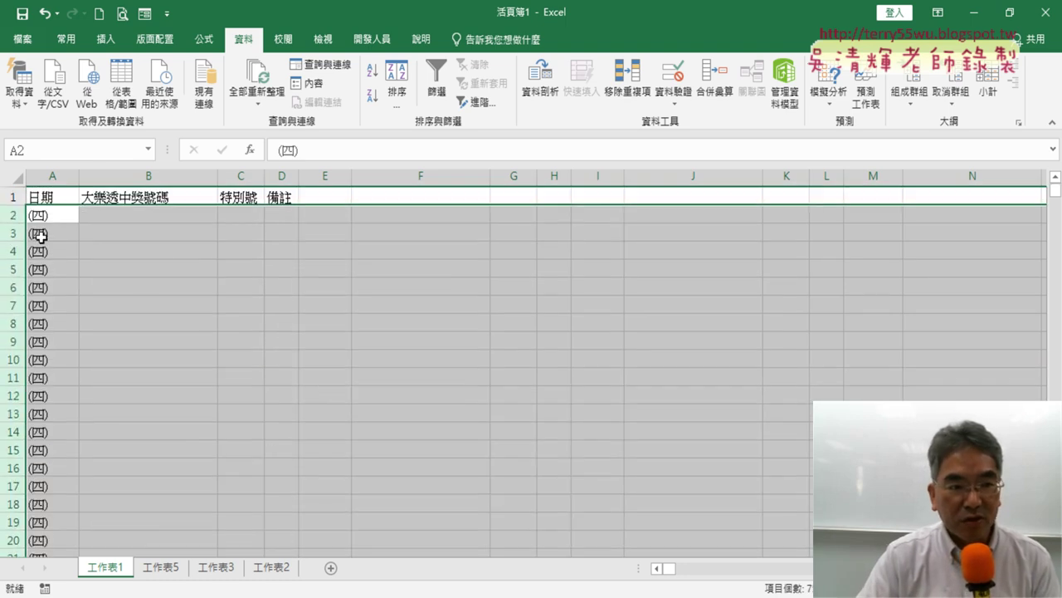
Start a selection at row 2 and scroll down to the last weekday-label row, 2254
left_click(13, 214)
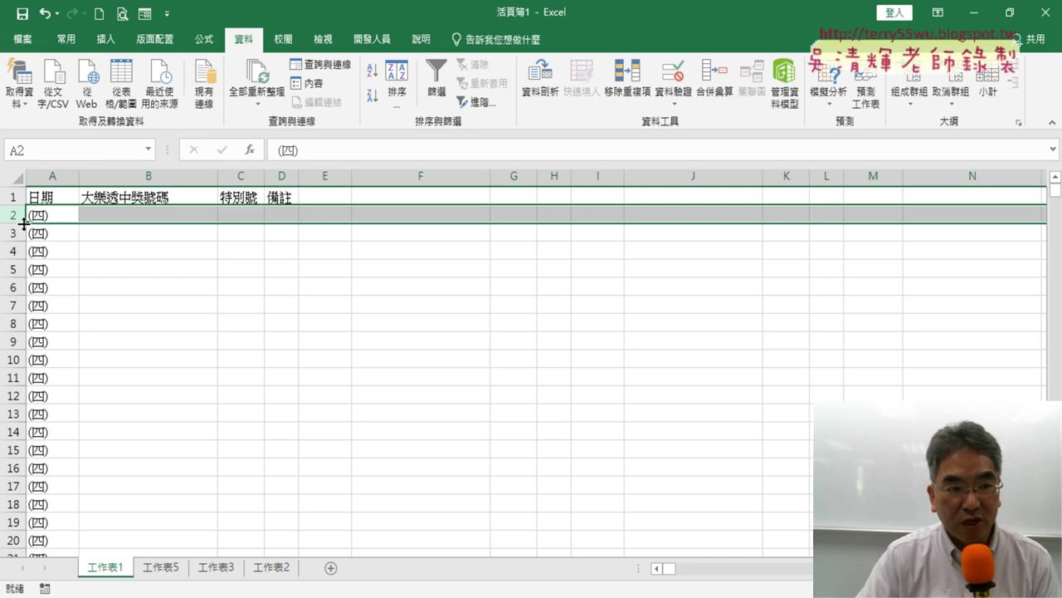
scroll(59, 315, "down", 6)
scroll(62, 320, "down", 8)
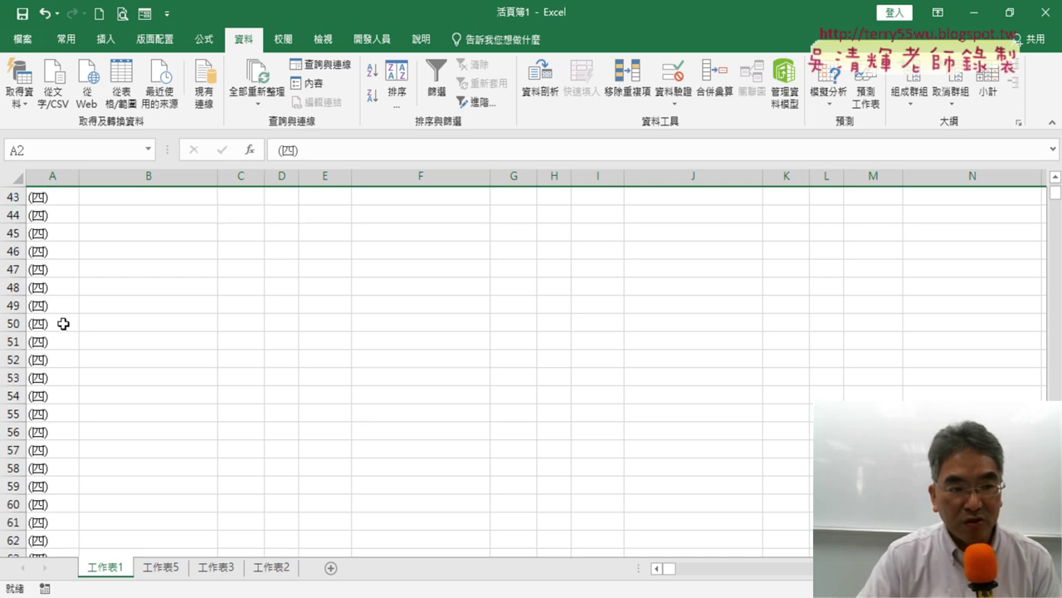
scroll(66, 320, "down", 8)
scroll(67, 321, "down", 3)
scroll(67, 322, "down", 8)
scroll(66, 323, "down", 8)
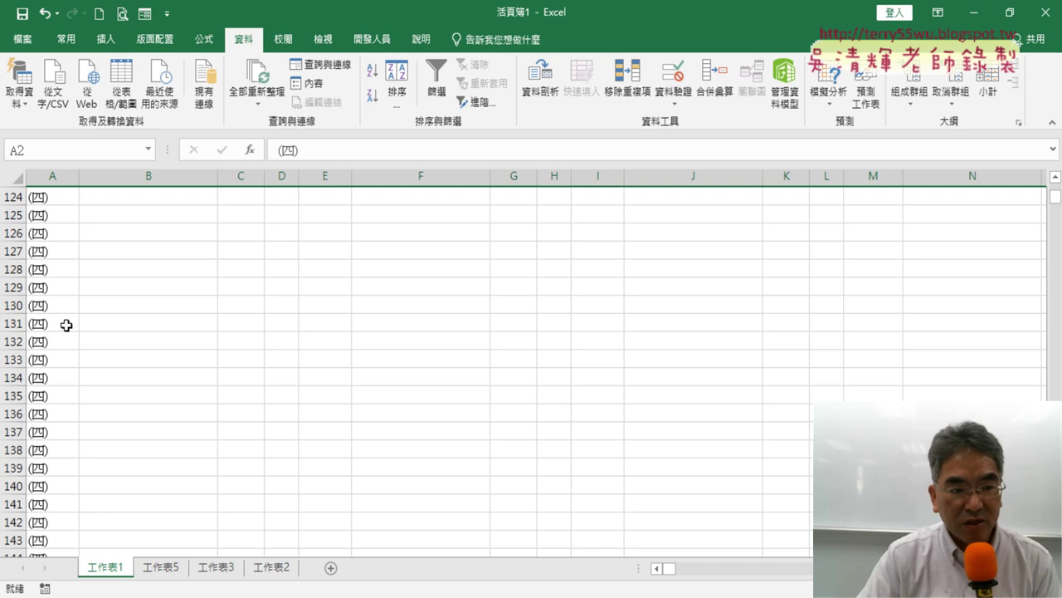
scroll(75, 340, "down", 9)
left_click_drag(1056, 206, 1056, 236)
mouse_move(1054, 260)
left_mouse_down()
mouse_move(1055, 323)
mouse_move(1054, 307)
left_mouse_up()
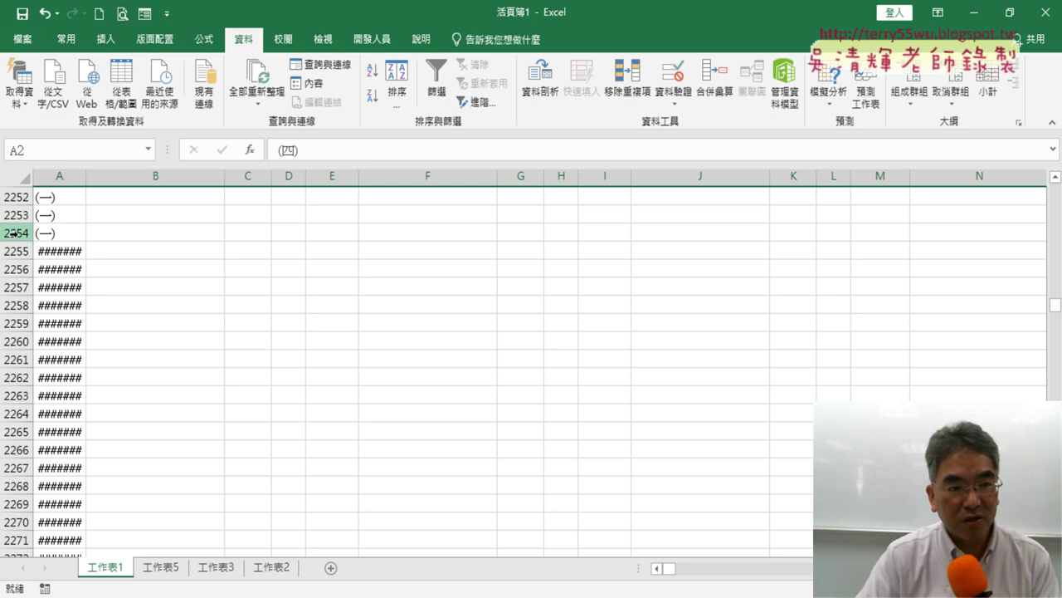
Delete weekday-label rows 2–2254 and autofit column A so dates like 12月31日 show fully
left_click(17, 232, "shift")
right_click(173, 225)
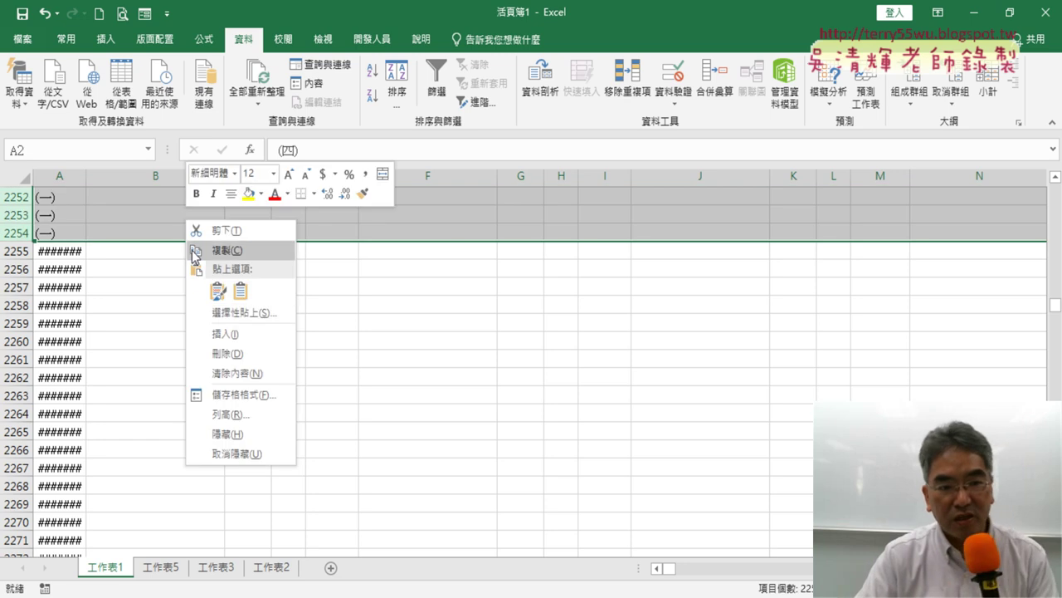
left_click(247, 354)
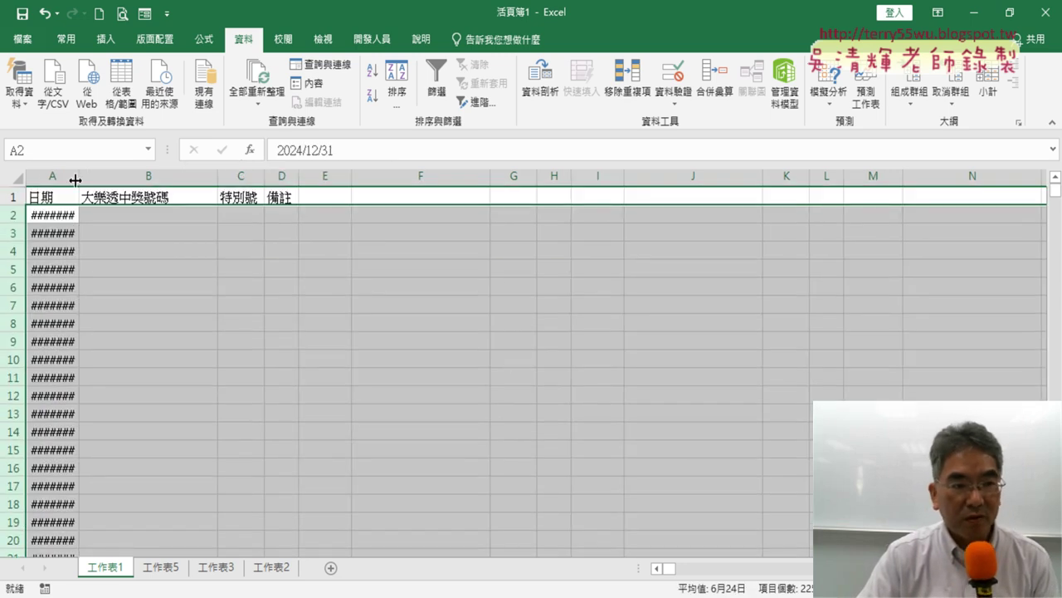
double_click(79, 176)
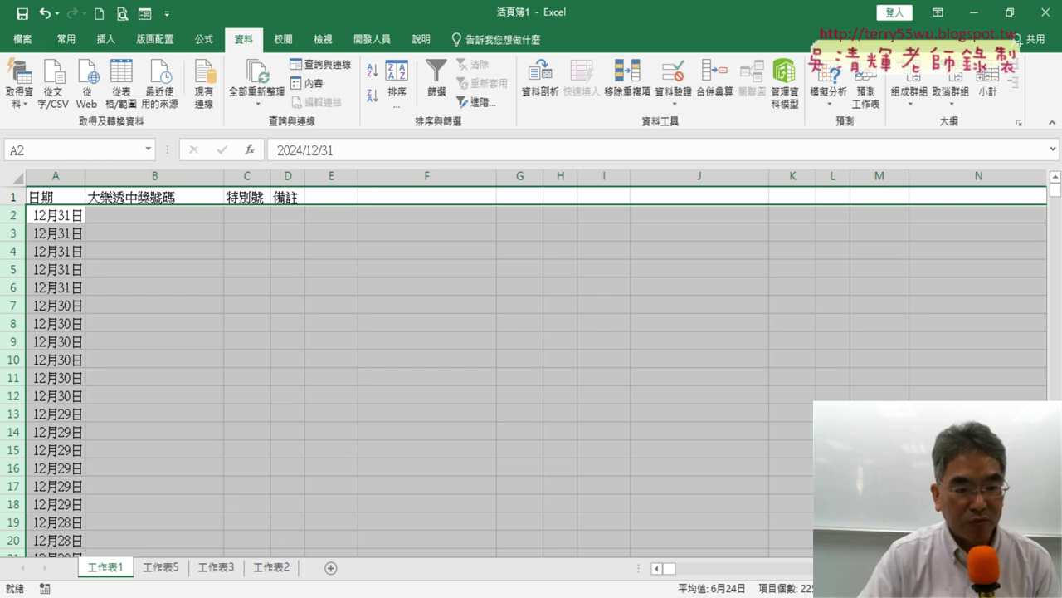
Check the code notes in Google Docs, then minimize Chrome and look over the sheet
left_click(211, 531)
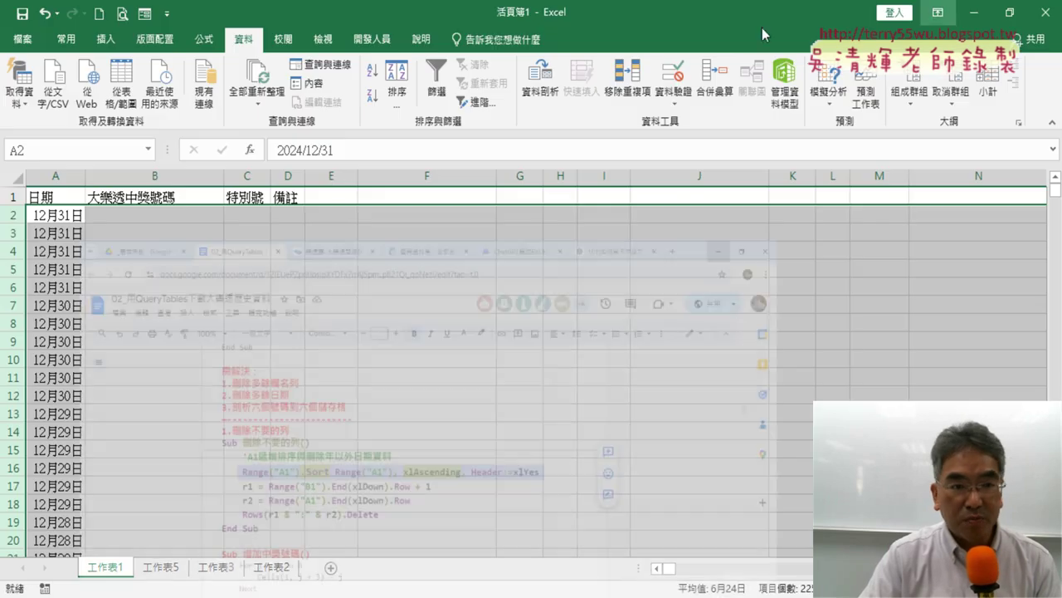
left_click(975, 17)
scroll(201, 218, "down", 8)
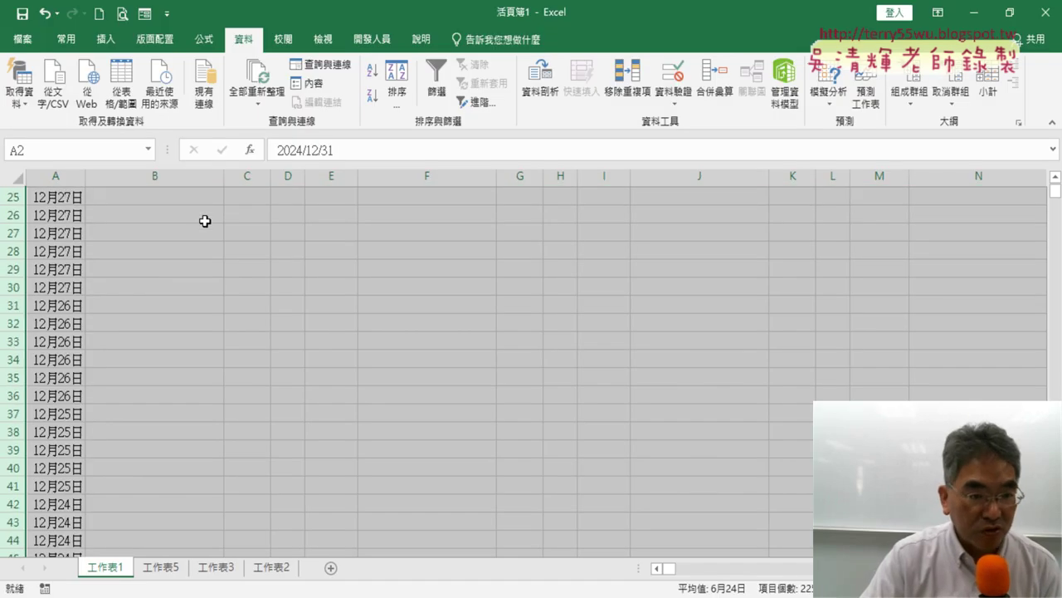
scroll(203, 219, "down", 5)
scroll(202, 220, "up", 5)
scroll(201, 224, "up", 7)
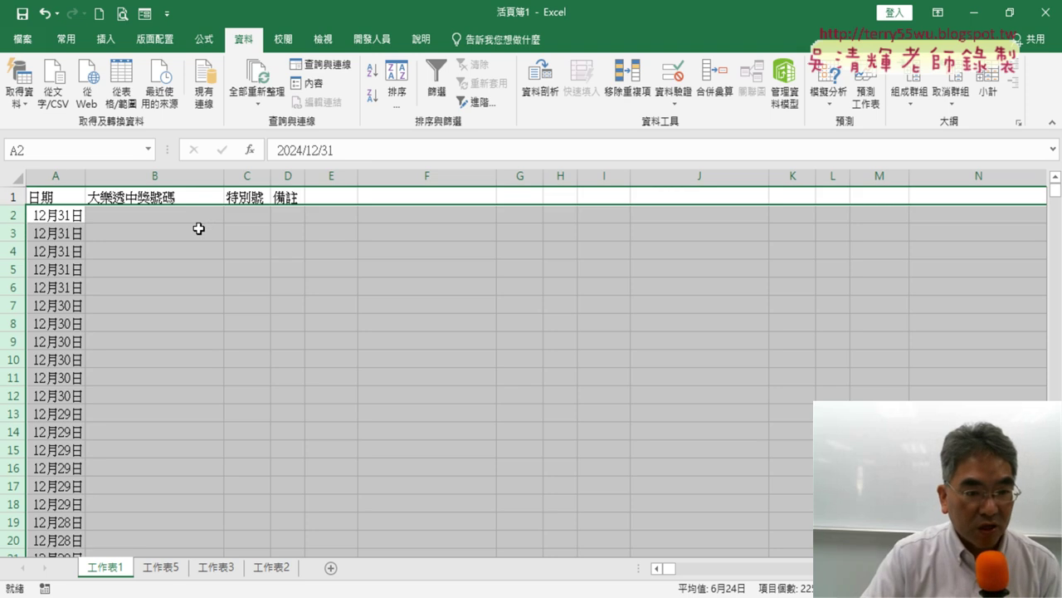